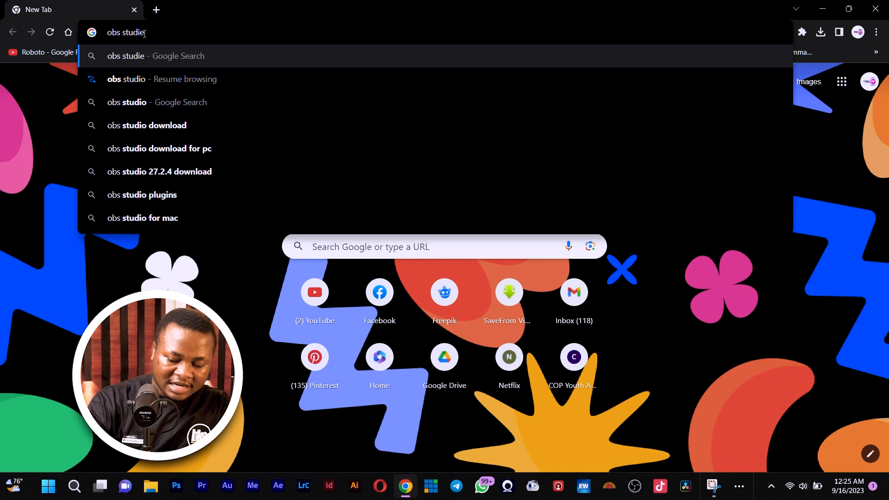
- Search the web for OBS Studio, open its official download page and download the Windows installer
{"action": "key", "text": "Return"}
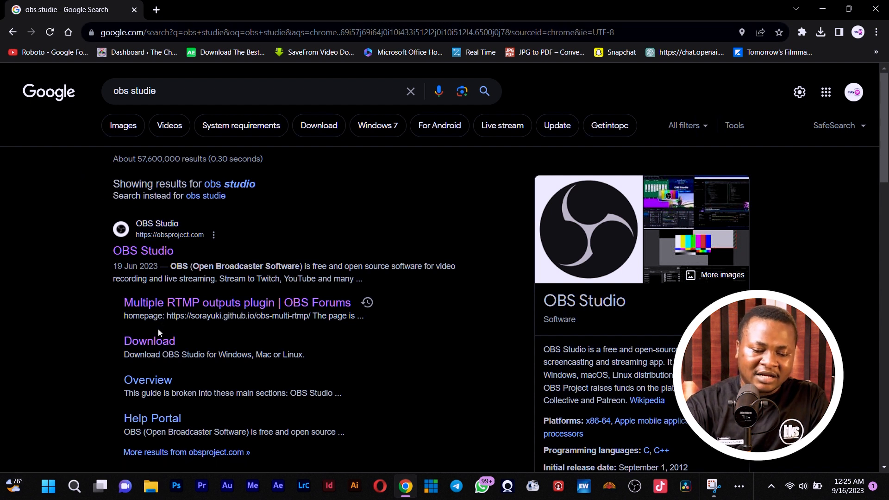
{"action": "left_click", "coordinate": [154, 348]}
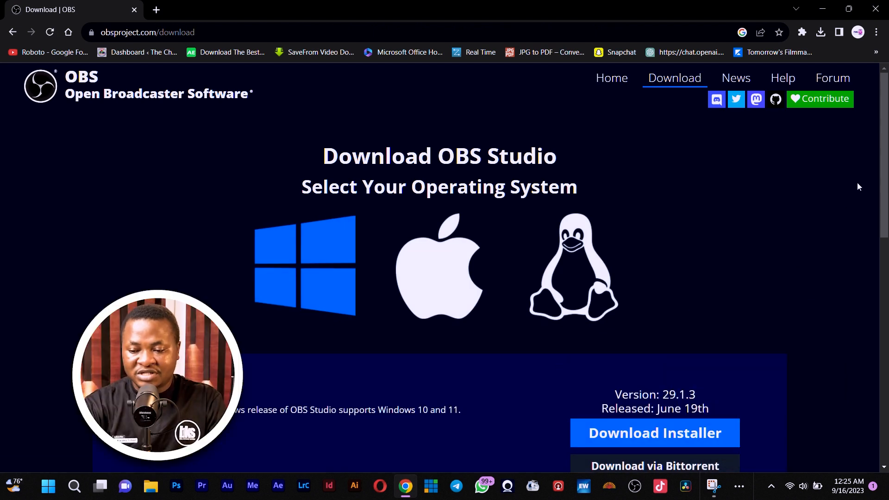
{"action": "scroll", "coordinate": [881, 171], "scroll_direction": "down", "scroll_amount": 4}
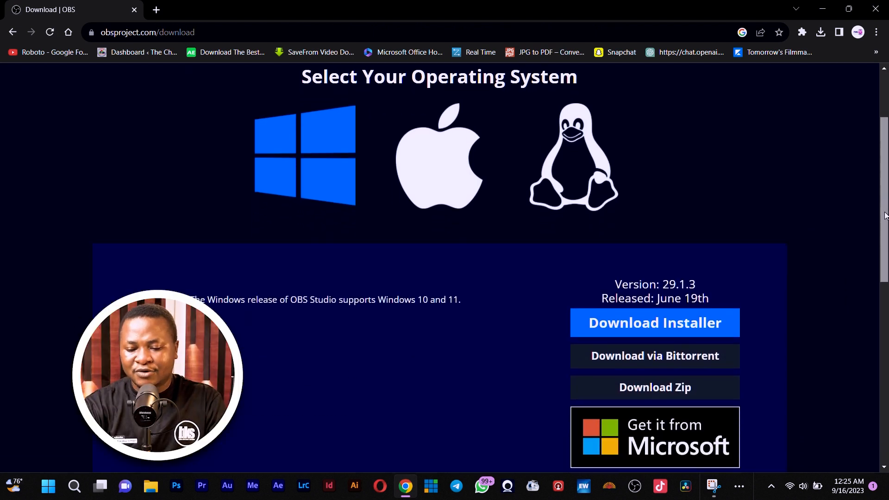
{"action": "scroll", "coordinate": [885, 230], "scroll_direction": "down", "scroll_amount": 3}
{"action": "scroll", "coordinate": [885, 230], "scroll_direction": "up", "scroll_amount": 4}
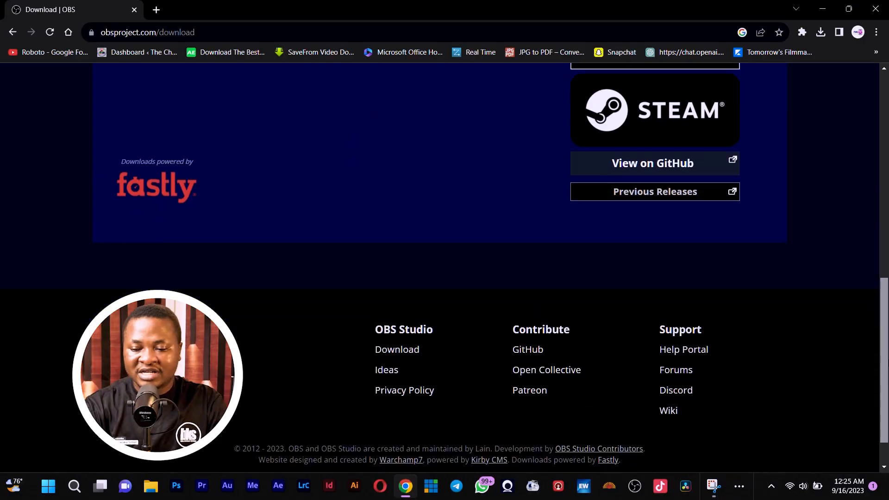
{"action": "scroll", "coordinate": [444, 269], "scroll_direction": "up", "scroll_amount": 5}
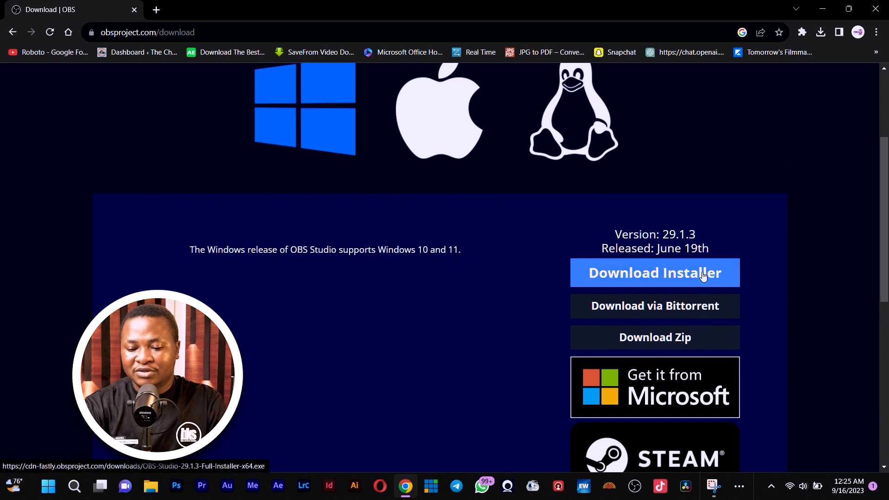
{"action": "left_click", "coordinate": [703, 273]}
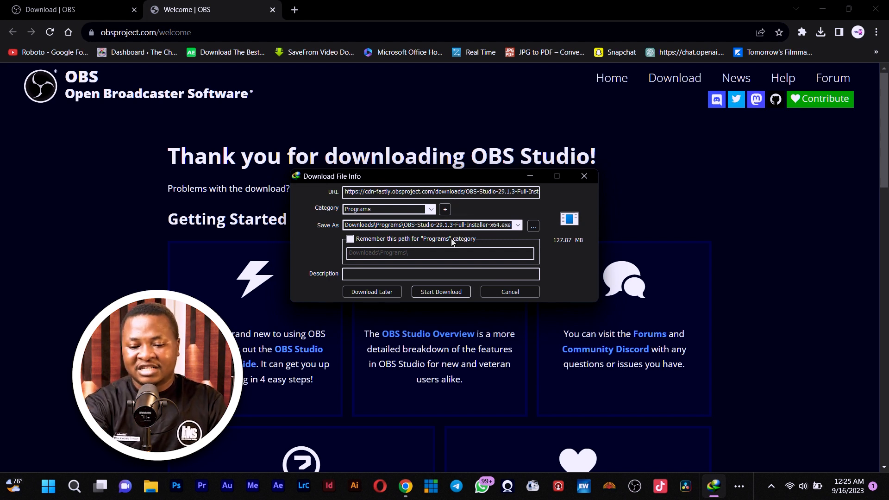
{"action": "left_click", "coordinate": [441, 292]}
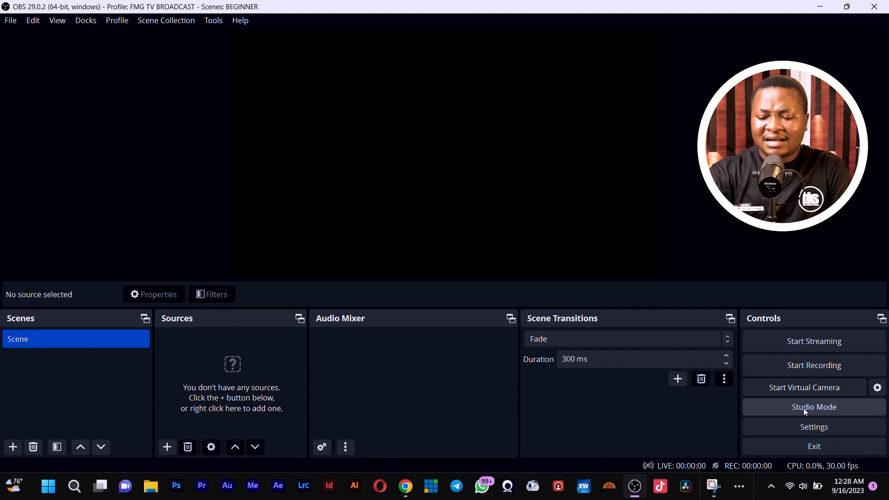
- Switch to OBS Studio and turn on Studio Mode to show separate preview and program views
{"action": "left_click", "coordinate": [803, 408]}
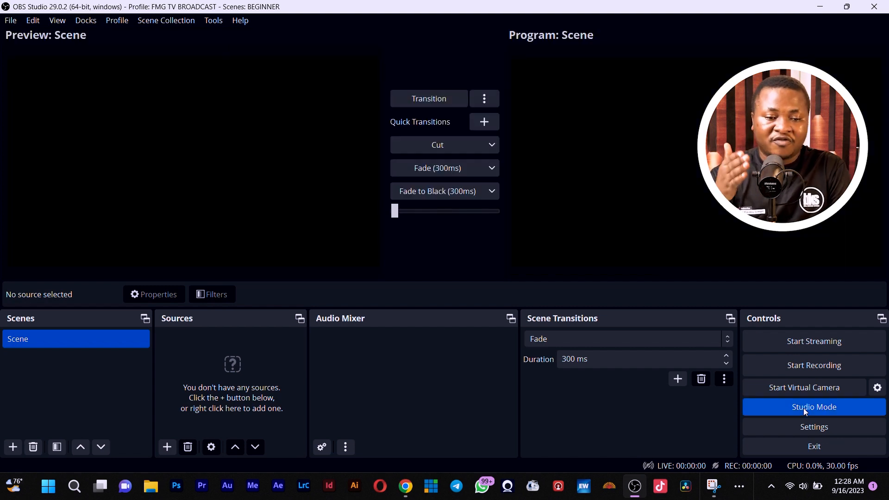
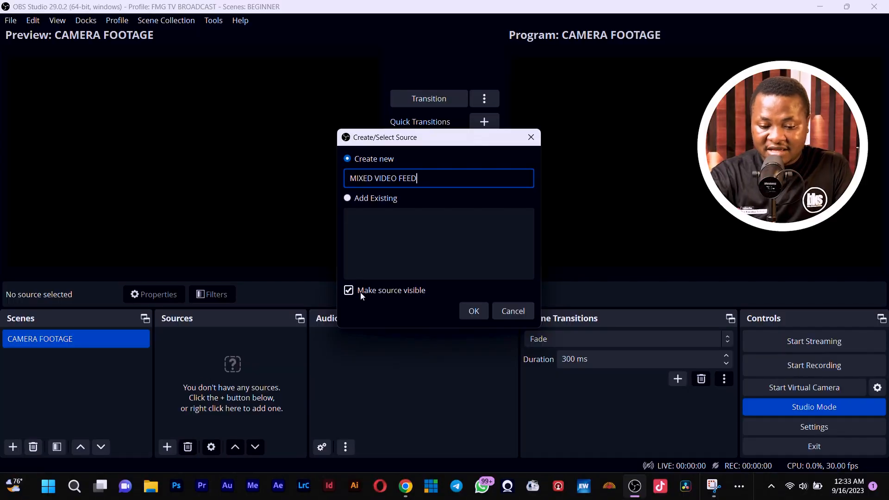
- Create the video capture source MIXED VIDEO FEED and set its device to USB Video
{"action": "left_click", "coordinate": [474, 311]}
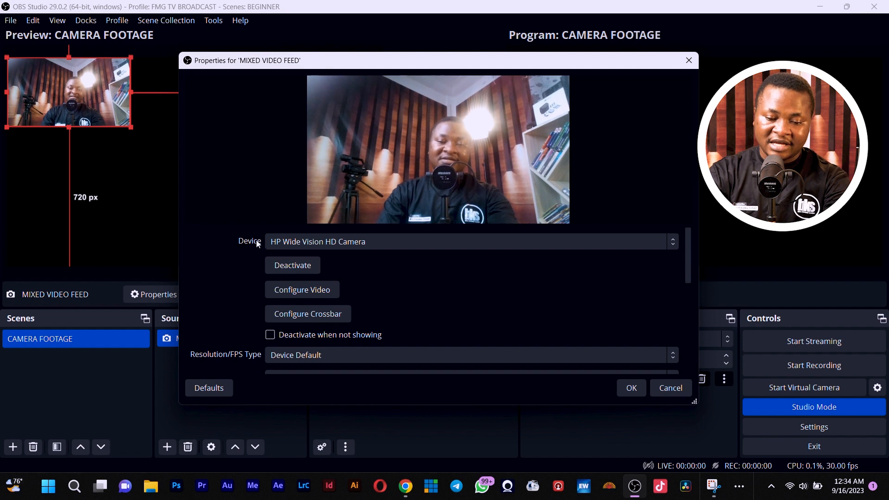
{"action": "left_click", "coordinate": [288, 239]}
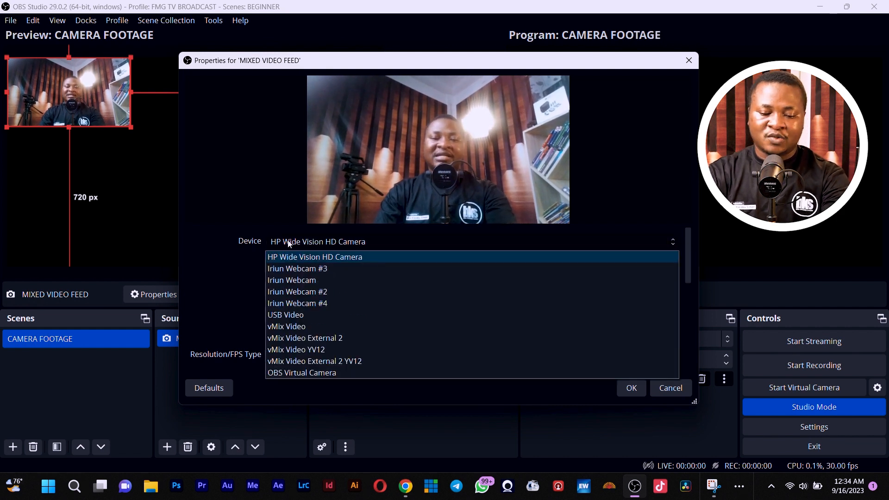
{"action": "left_click", "coordinate": [287, 240]}
{"action": "left_click", "coordinate": [288, 239]}
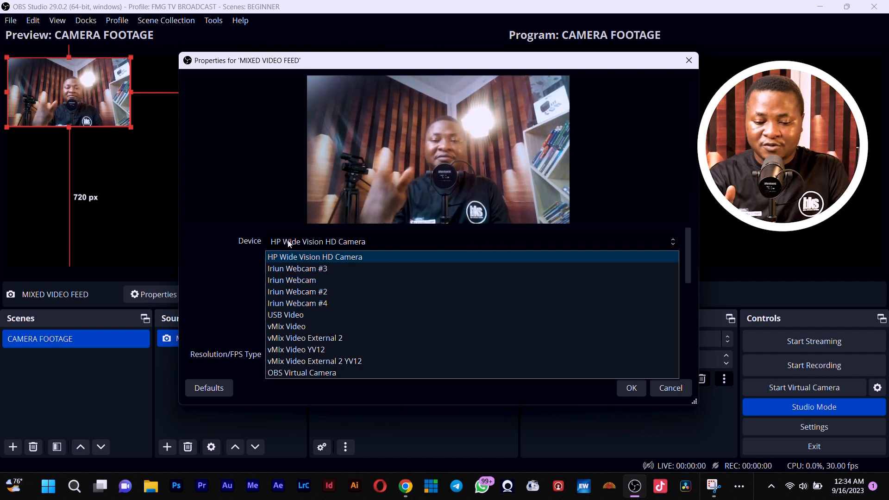
{"action": "left_click", "coordinate": [407, 312]}
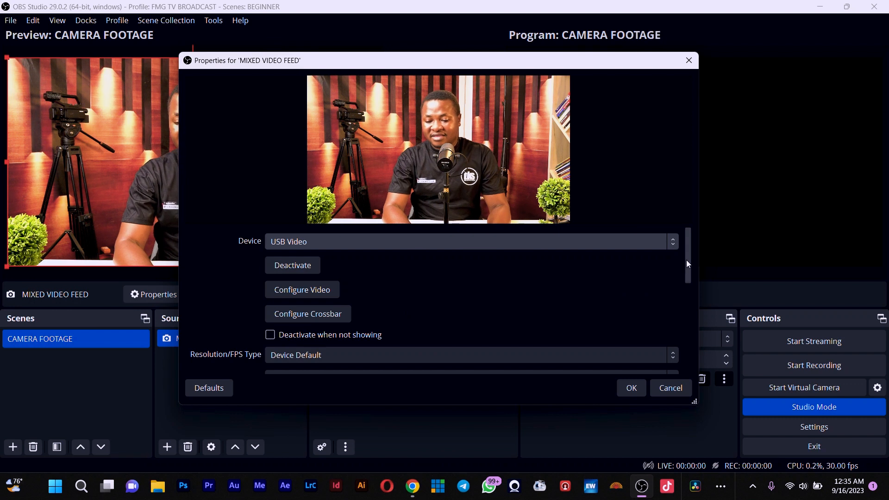
- Try flipping the MIXED VIDEO FEED image vertically, and turn the flip back off
{"action": "left_click_drag", "start_coordinate": [687, 263], "coordinate": [699, 350]}
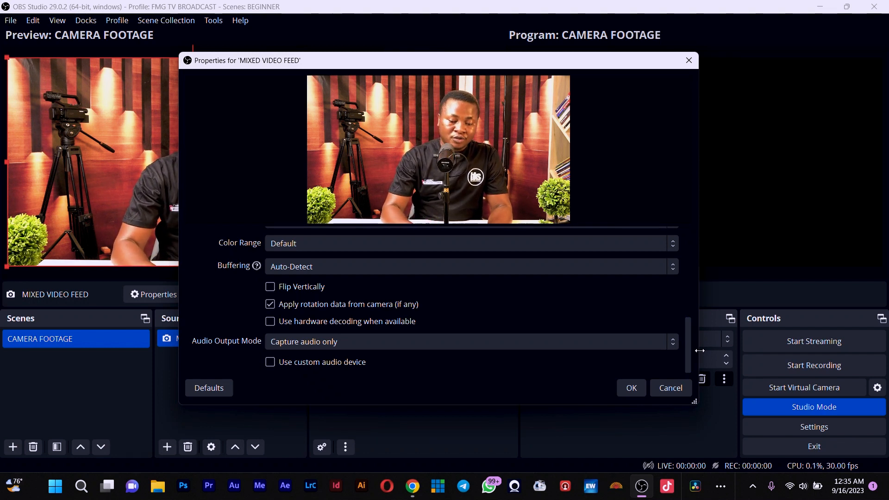
{"action": "left_click", "coordinate": [271, 288]}
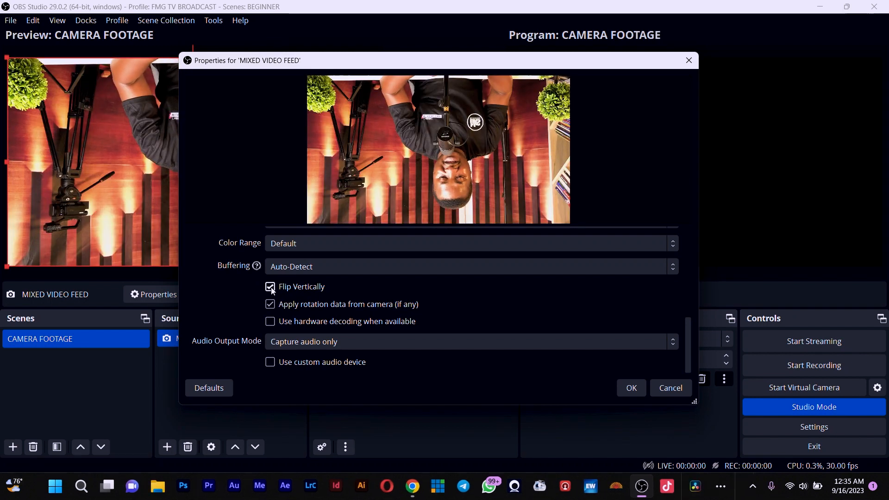
{"action": "left_click", "coordinate": [272, 288]}
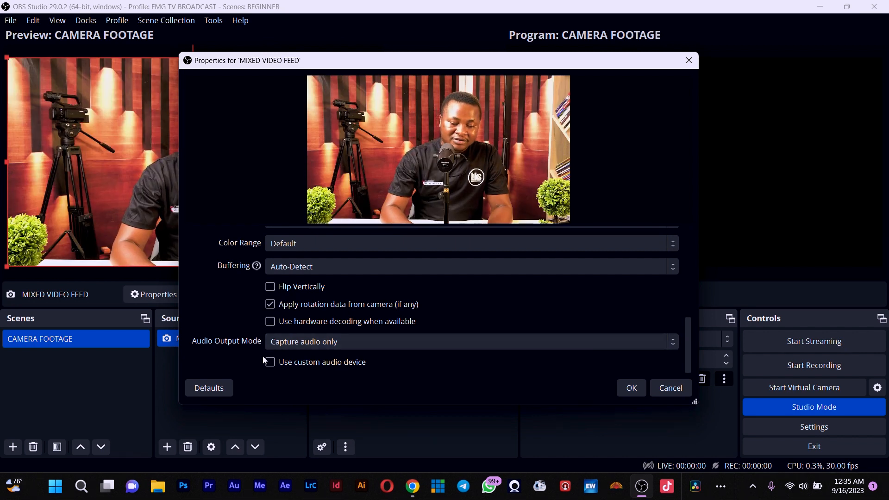
- Choose Capture audio only as the audio output mode of MIXED VIDEO FEED and accept the source properties
{"action": "left_click", "coordinate": [283, 348]}
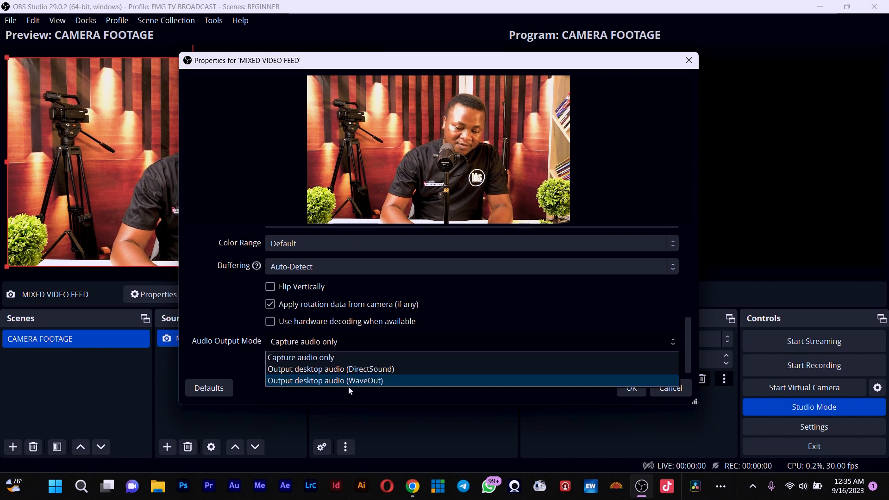
{"action": "left_click", "coordinate": [291, 358]}
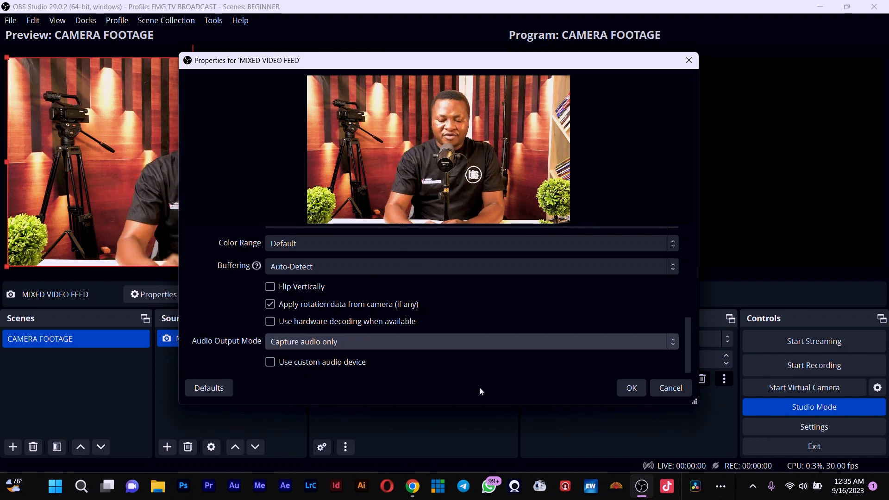
{"action": "left_click", "coordinate": [636, 393]}
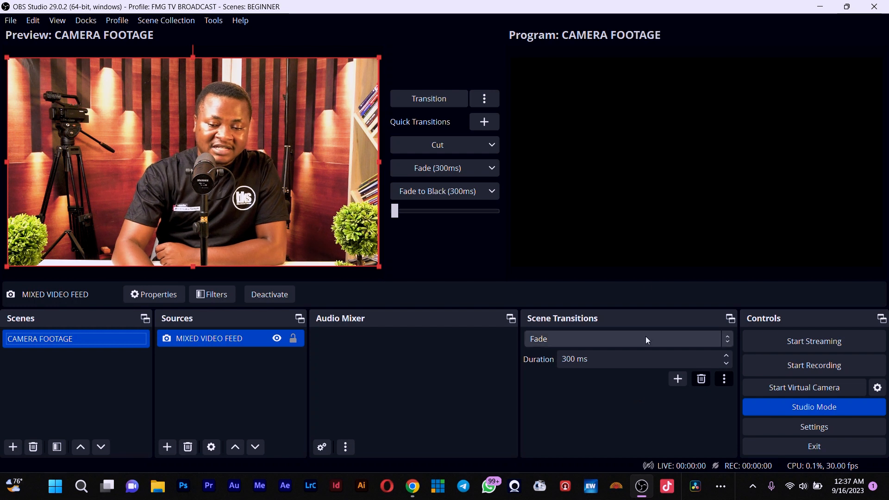
- Send the CAMERA FOOTAGE preview to the program output with a Cut transition
{"action": "left_click", "coordinate": [464, 149]}
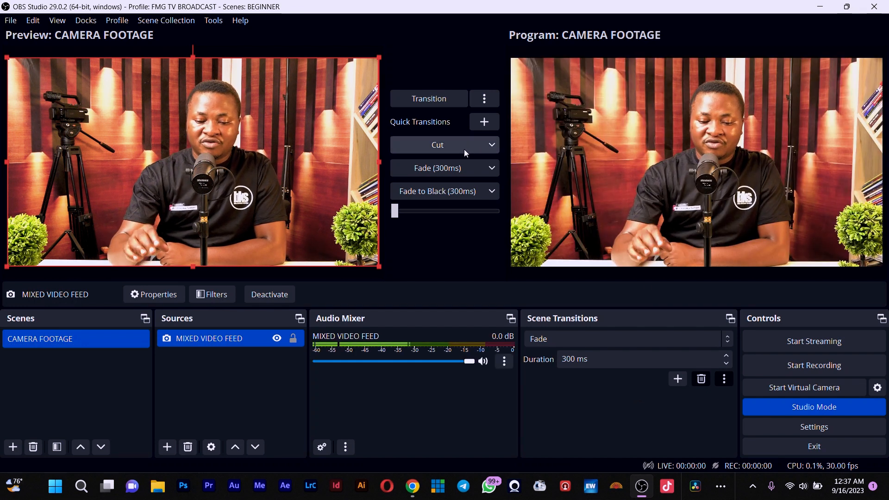
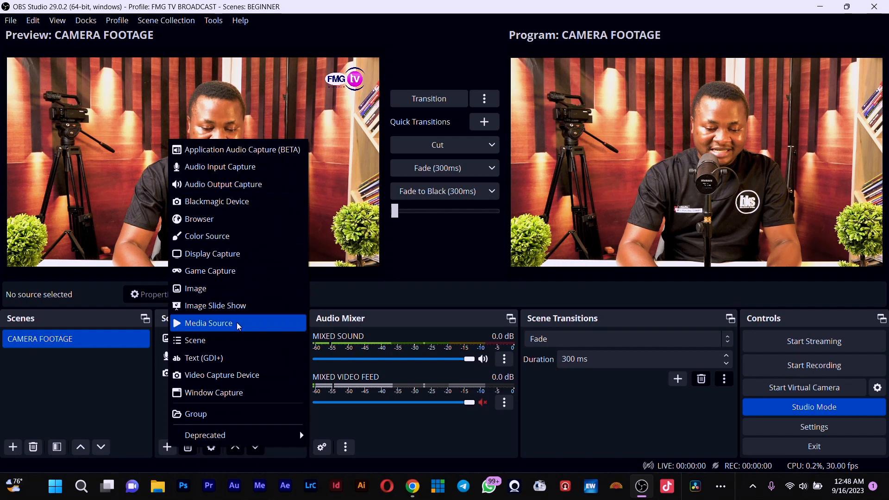
- Add a new Text (GDI+) source named CRAWLER to the CAMERA FOOTAGE scene, keeping it visible
{"action": "left_click", "coordinate": [223, 359]}
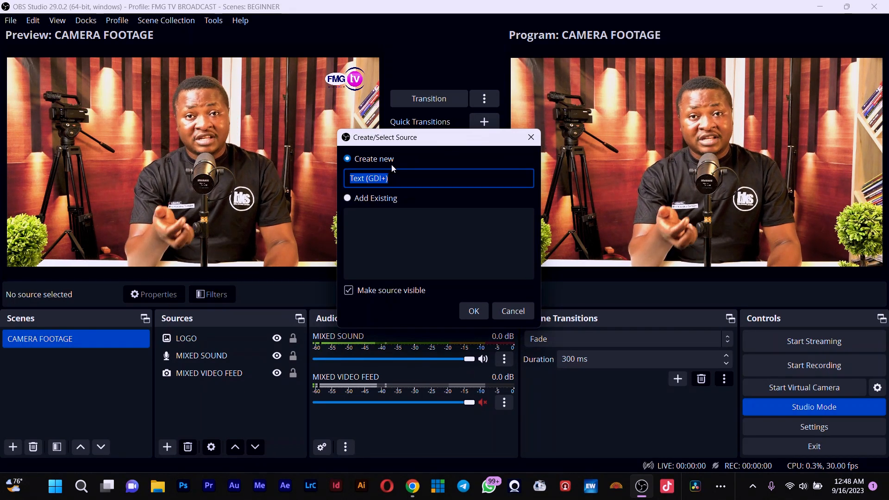
{"action": "type", "text": "C"}
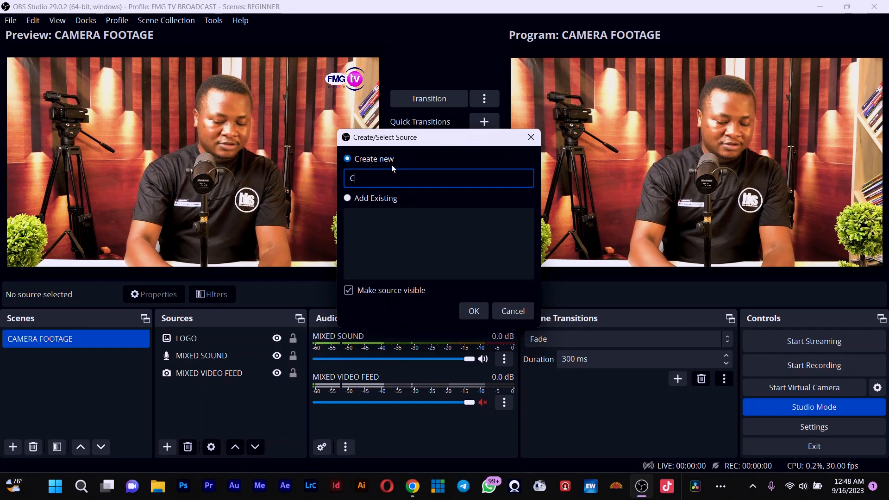
{"action": "type", "text": "RAWLER"}
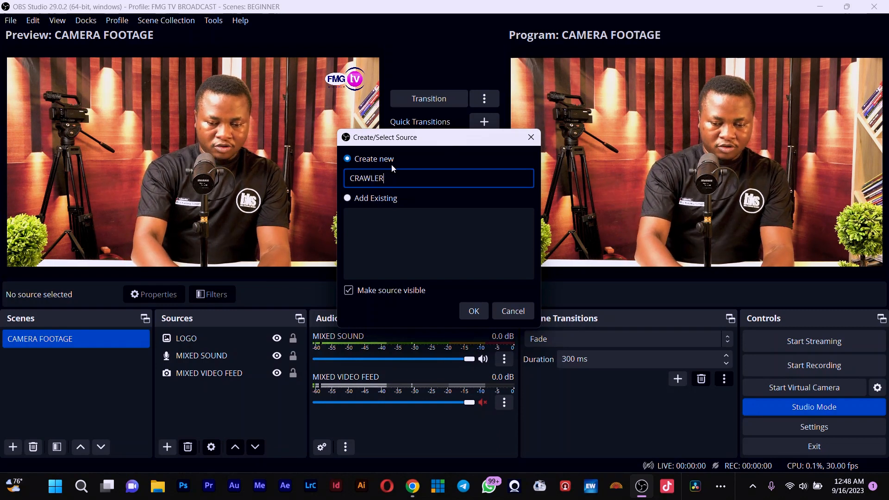
{"action": "left_click", "coordinate": [477, 311]}
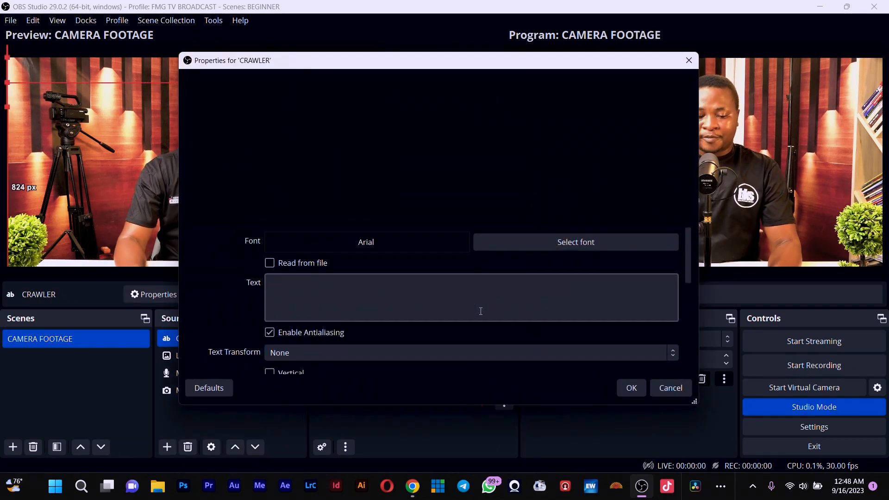
- Enter the crawler text "WELCOME TO THIS TUTORIAL SESSION WITH" followed by the presenter's name, in capitals
{"action": "left_click", "coordinate": [361, 302]}
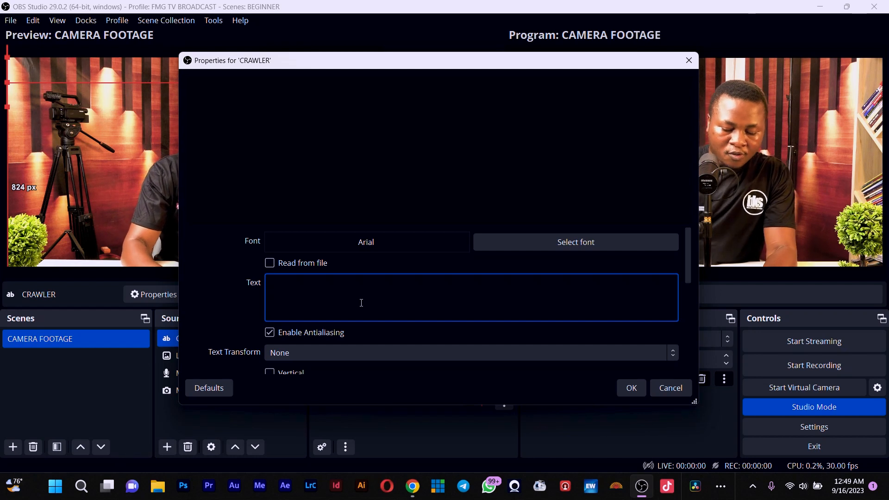
{"action": "type", "text": "WEL"}
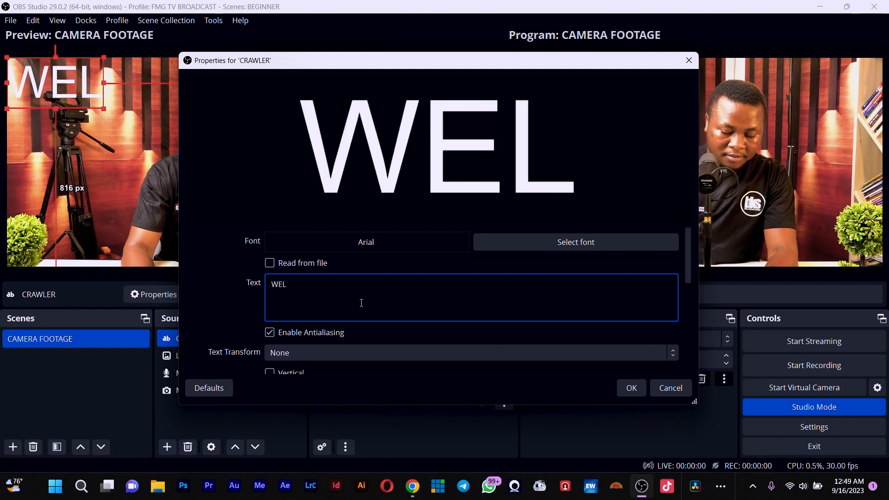
{"action": "type", "text": "COME"}
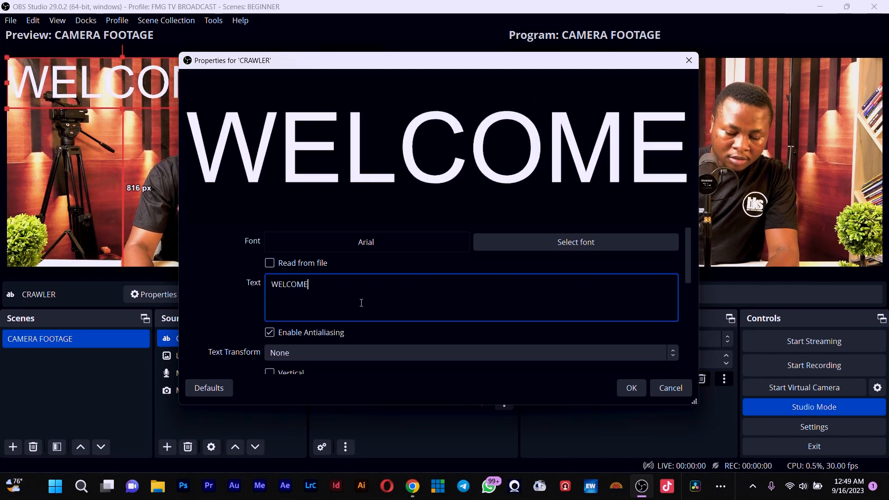
{"action": "type", "text": " TO TH"}
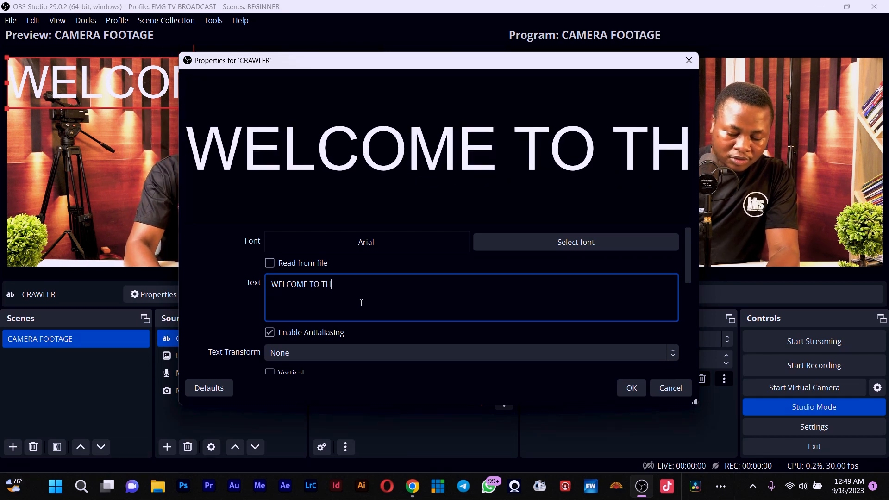
{"action": "type", "text": "IS TUT"}
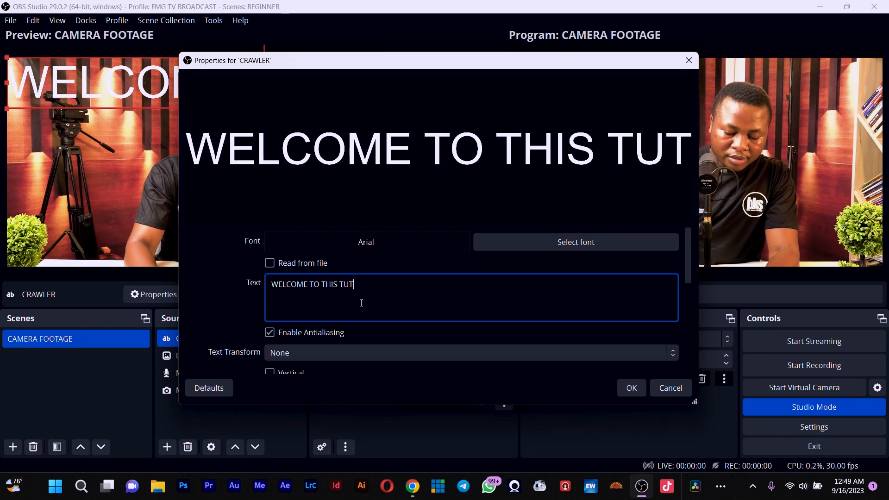
{"action": "type", "text": "ORI"}
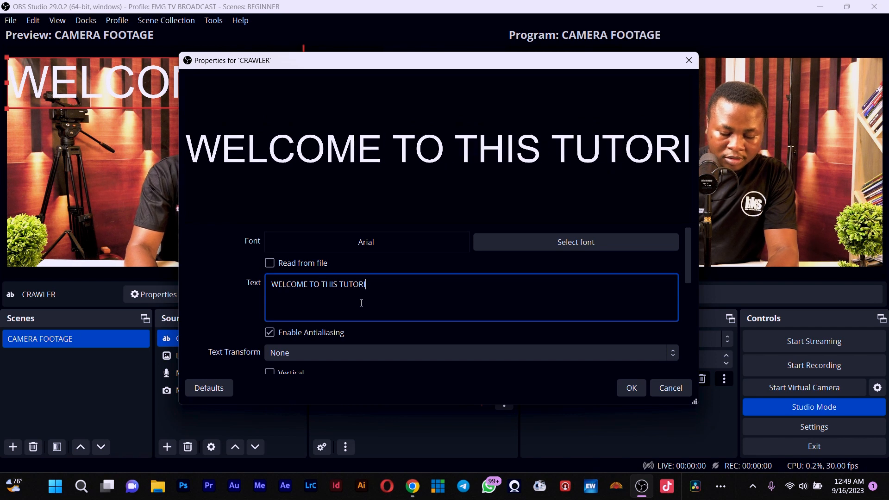
{"action": "type", "text": "AL SESSION WO"}
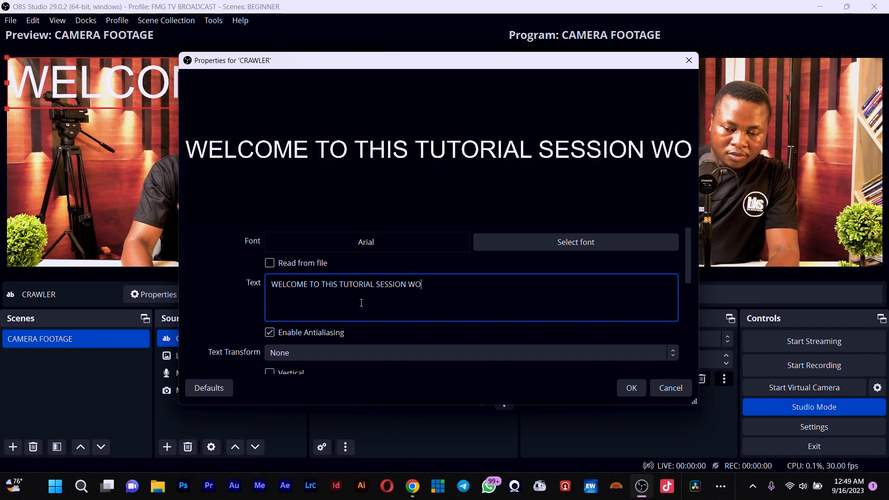
{"action": "key", "text": "BackSpace"}
{"action": "type", "text": "IY"}
{"action": "key", "text": "BackSpace"}
{"action": "type", "text": "TH"}
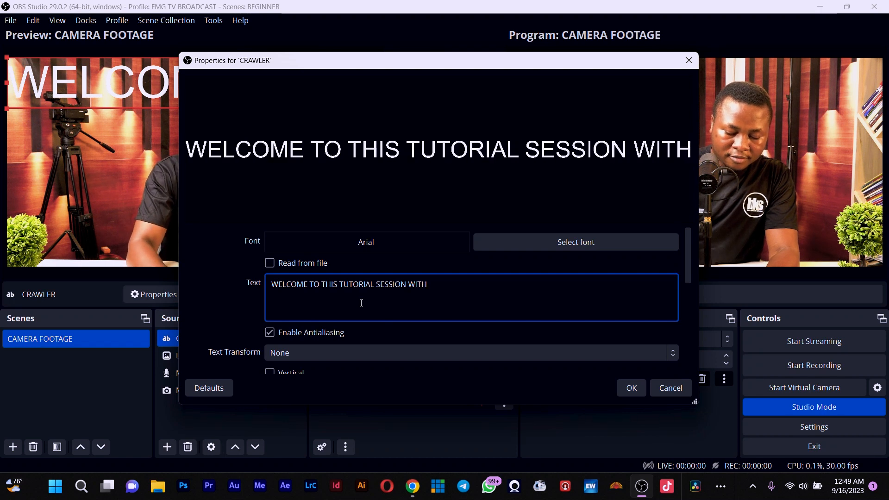
{"action": "type", "text": " BRA KW"}
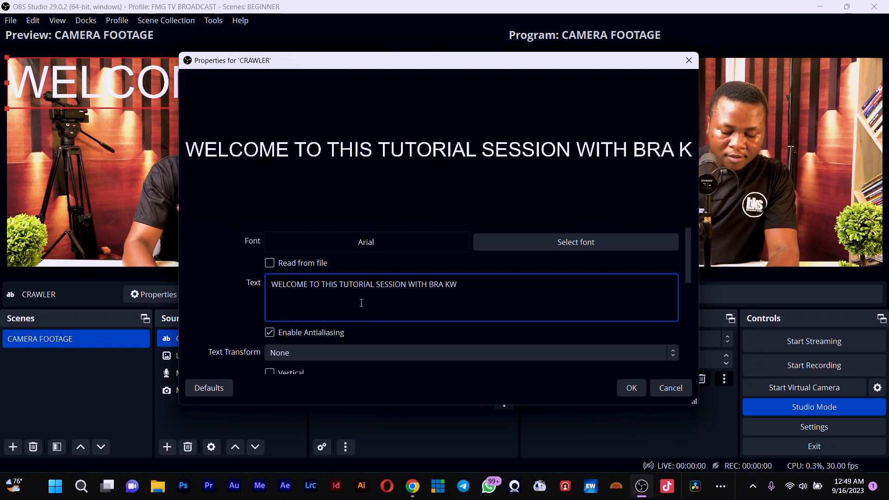
{"action": "type", "text": "AKU SIOMN"}
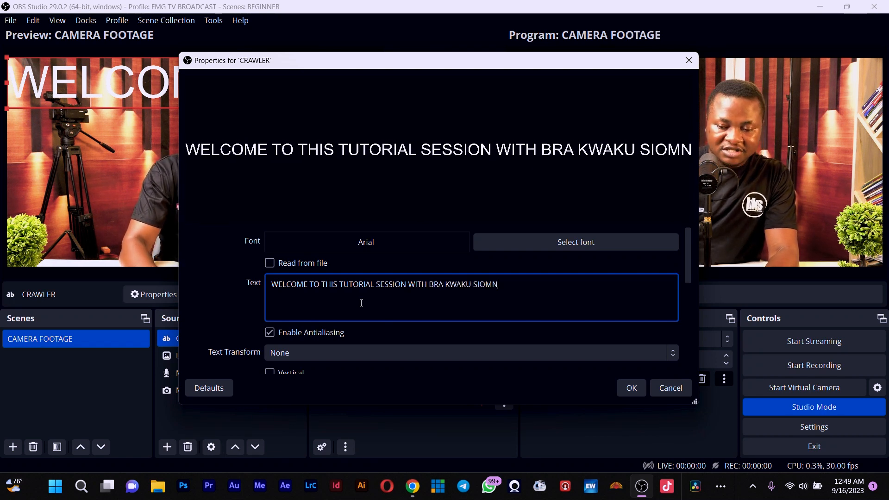
{"action": "key", "text": "BackSpace"}
{"action": "key", "text": "BackSpace"}
{"action": "key", "text": "BackSpace"}
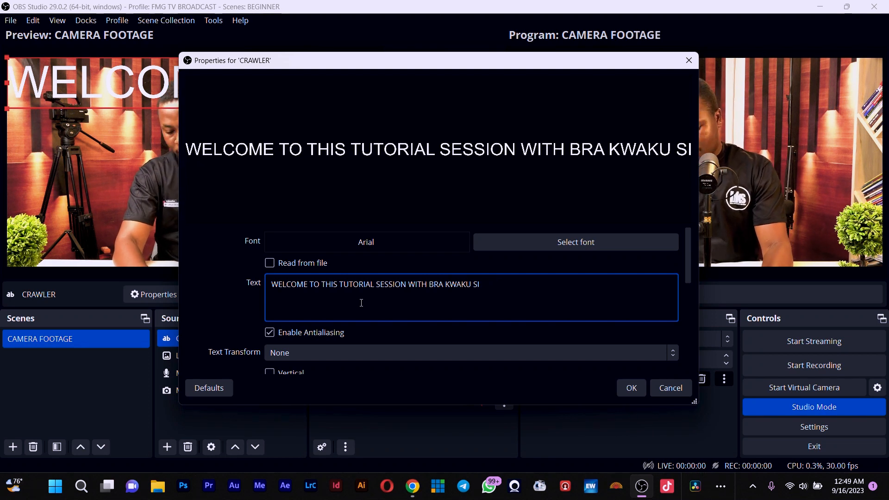
{"action": "type", "text": "MON"}
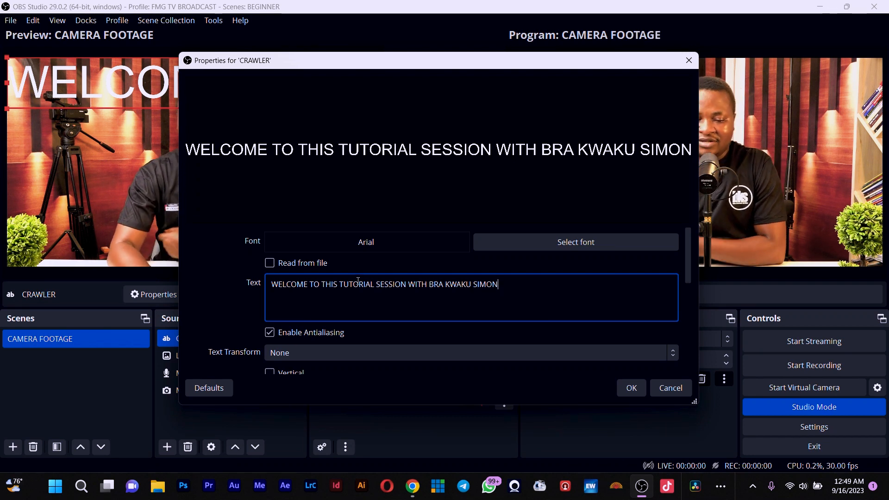
- Find the Montserrat family among the installed fonts and apply it to the CRAWLER text
{"action": "left_click", "coordinate": [546, 244]}
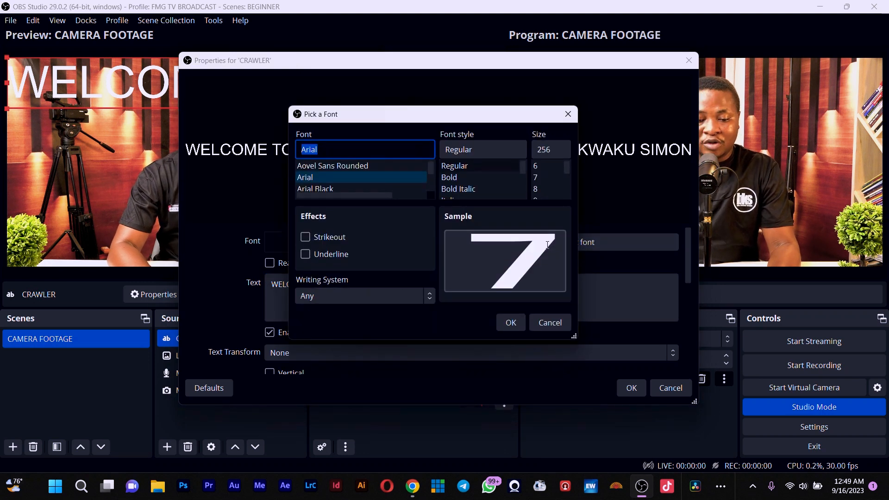
{"action": "type", "text": "mon"}
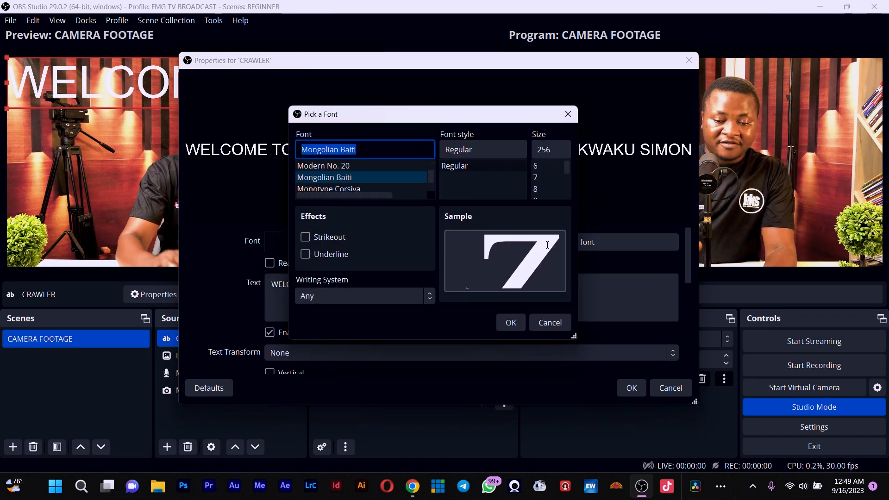
{"action": "type", "text": "st"}
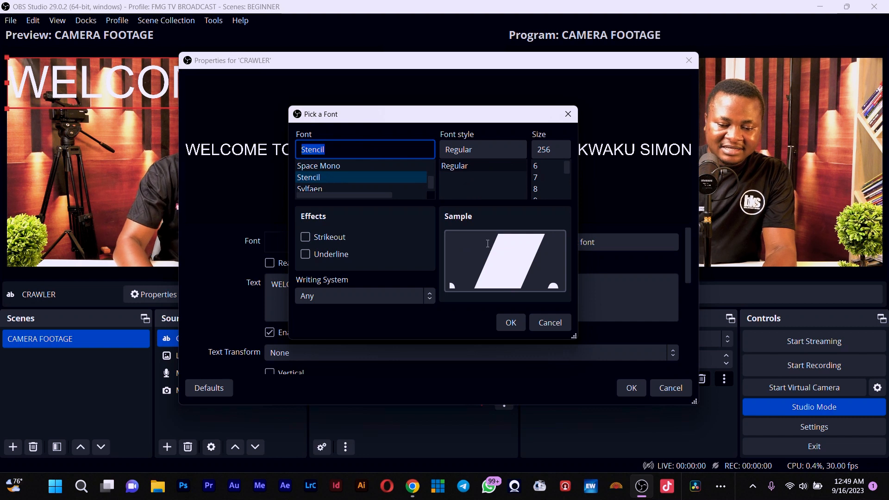
{"action": "left_click", "coordinate": [354, 149]}
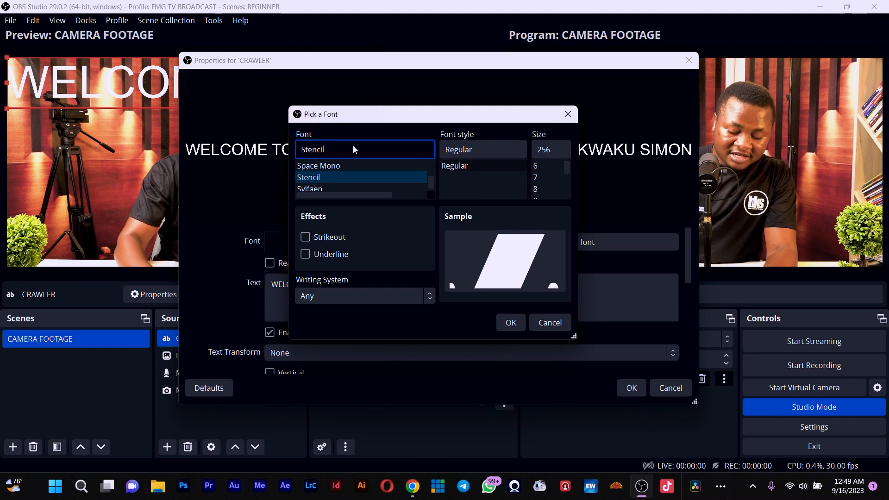
{"action": "type", "text": "ma"}
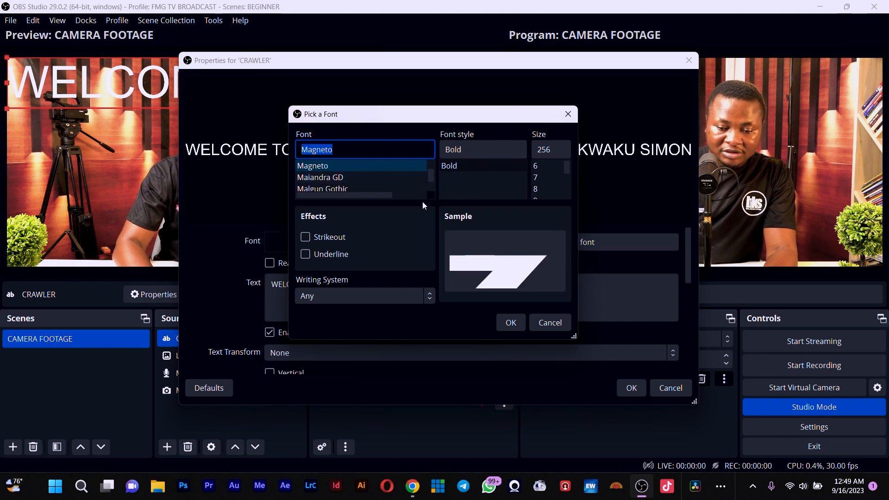
{"action": "left_click_drag", "start_coordinate": [431, 176], "coordinate": [431, 177]}
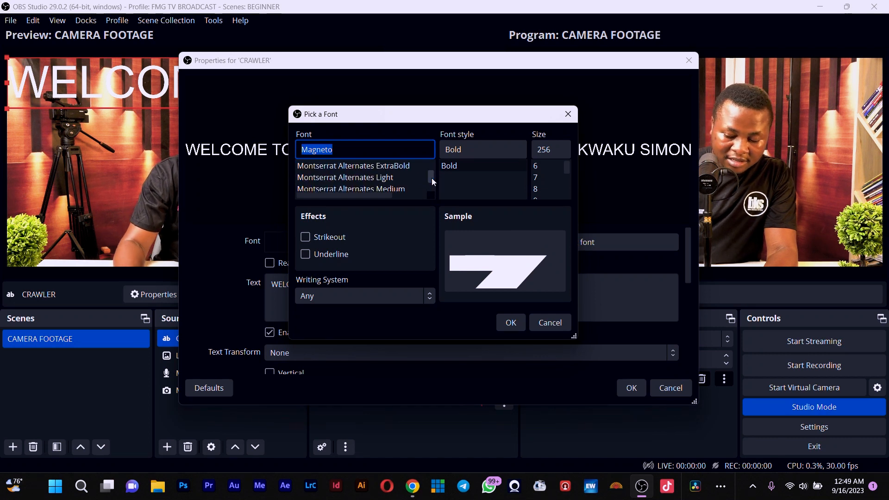
{"action": "key", "text": "Down"}
{"action": "key", "text": "Up"}
{"action": "key", "text": "Up"}
{"action": "key", "text": "Down"}
{"action": "key", "text": "Down"}
{"action": "key", "text": "Down"}
{"action": "key", "text": "Down"}
{"action": "key", "text": "Down"}
{"action": "key", "text": "Down"}
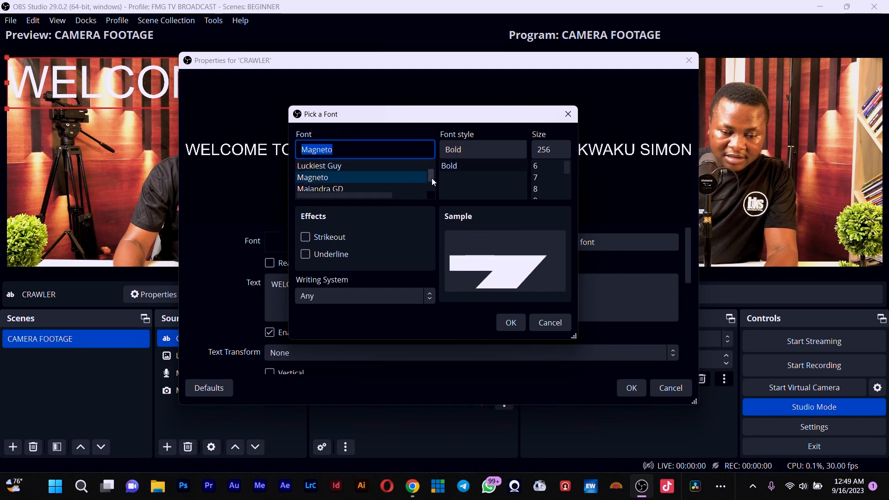
{"action": "key", "text": "Down"}
{"action": "key", "text": "Down"}
{"action": "key", "text": "Down"}
{"action": "key", "text": "Down"}
{"action": "key", "text": "Down"}
{"action": "key", "text": "Down"}
{"action": "key", "text": "Down"}
{"action": "key", "text": "Down"}
{"action": "key", "text": "Down"}
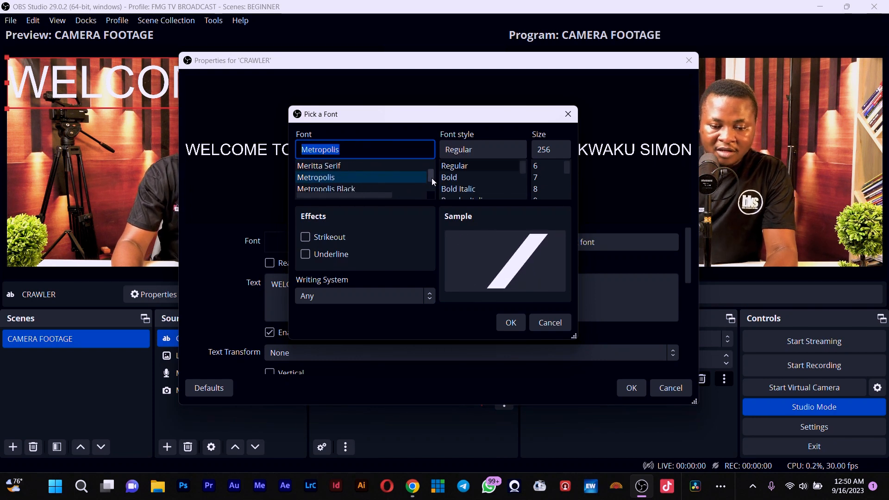
{"action": "key", "text": "Down"}
{"action": "key", "text": "Down"}
{"action": "key", "text": "Down"}
{"action": "key", "text": "Down"}
{"action": "key", "text": "Down"}
{"action": "key", "text": "Down"}
{"action": "key", "text": "Down"}
{"action": "key", "text": "Down"}
{"action": "key", "text": "Down"}
{"action": "key", "text": "Down"}
{"action": "key", "text": "Down"}
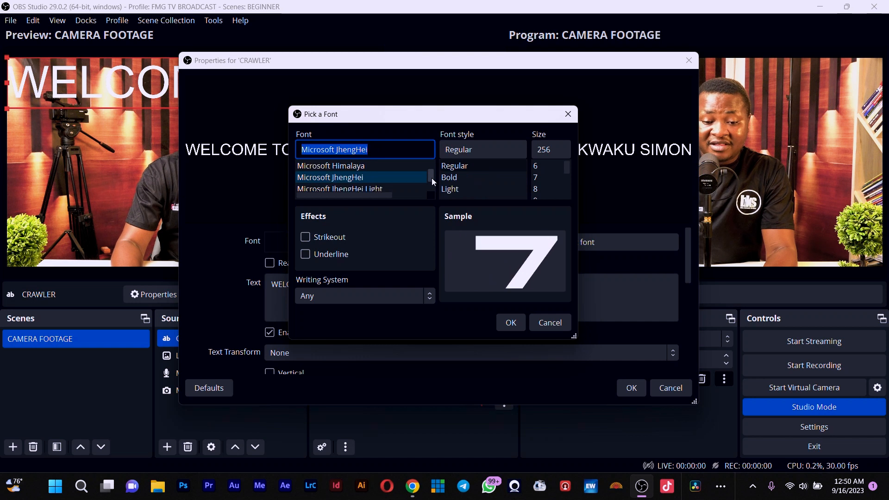
{"action": "key", "text": "Down"}
{"action": "key", "text": "Down"}
{"action": "key", "text": "Down"}
{"action": "key", "text": "Down"}
{"action": "key", "text": "Down"}
{"action": "key", "text": "Down"}
{"action": "key", "text": "Down"}
{"action": "key", "text": "Down"}
{"action": "key", "text": "Down"}
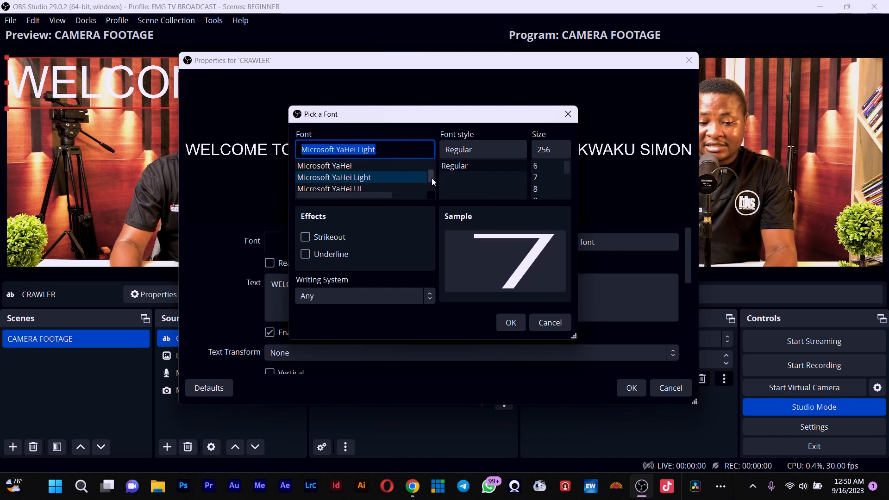
{"action": "key", "text": "Down"}
{"action": "key", "text": "Down"}
{"action": "key", "text": "Down"}
{"action": "key", "text": "Down"}
{"action": "key", "text": "Down"}
{"action": "key", "text": "Down"}
{"action": "key", "text": "Down"}
{"action": "key", "text": "Down"}
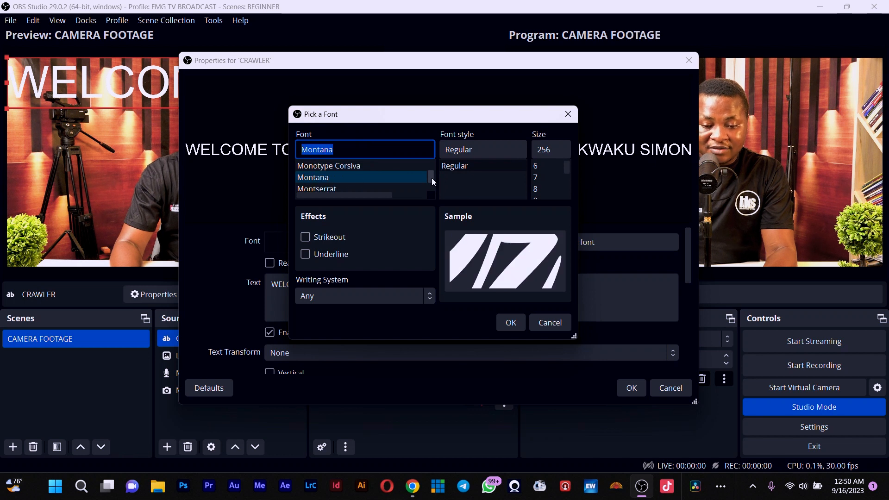
{"action": "key", "text": "Down"}
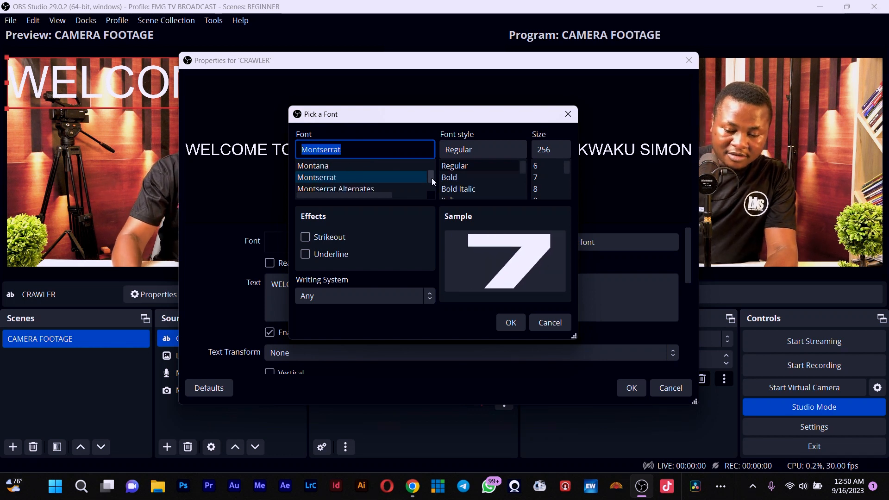
{"action": "key", "text": "Return"}
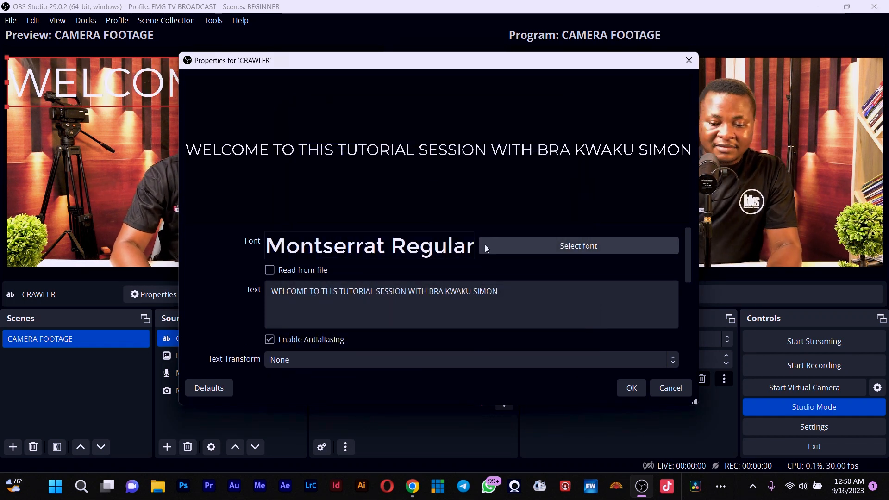
- Set the CRAWLER font style to Montserrat ExtraBold, leaving Strikeout and Underline off
{"action": "left_click", "coordinate": [526, 243]}
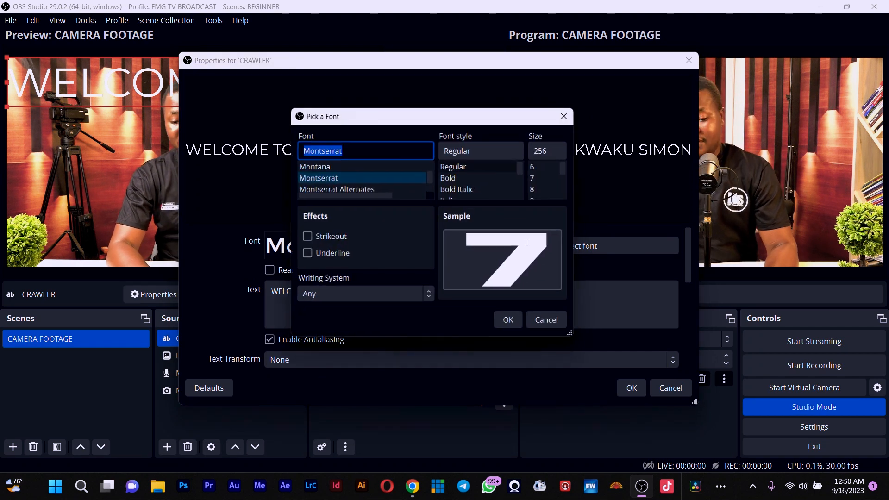
{"action": "left_click_drag", "start_coordinate": [522, 168], "coordinate": [525, 180]}
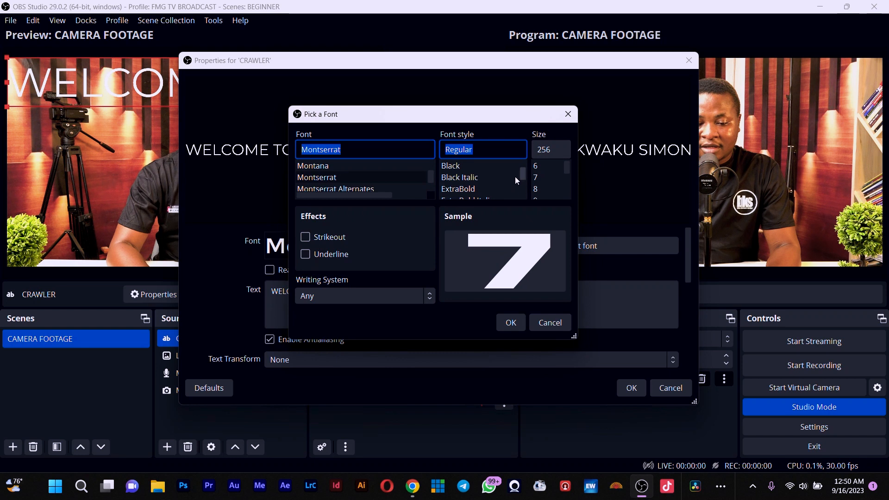
{"action": "left_click", "coordinate": [458, 189]}
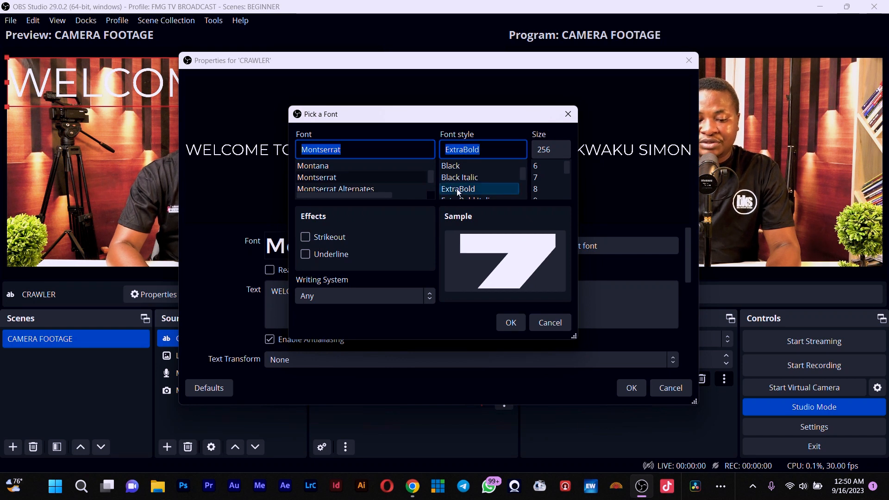
{"action": "left_click", "coordinate": [308, 240]}
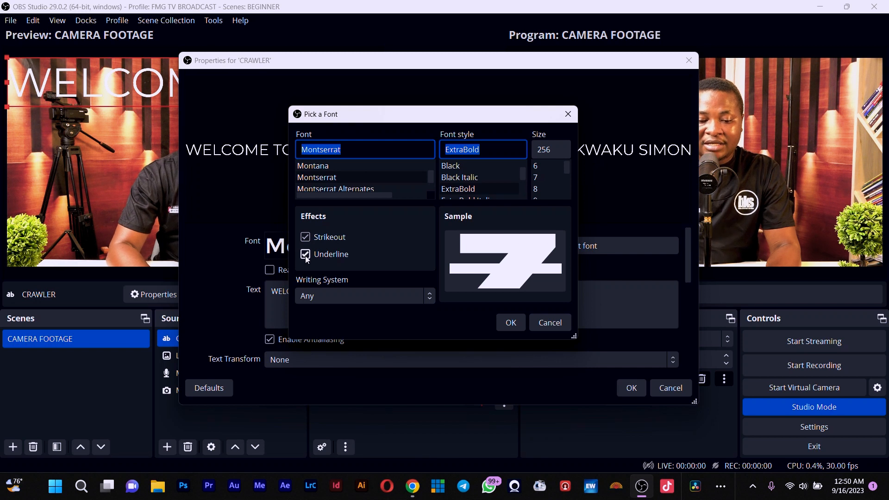
{"action": "left_click", "coordinate": [306, 237]}
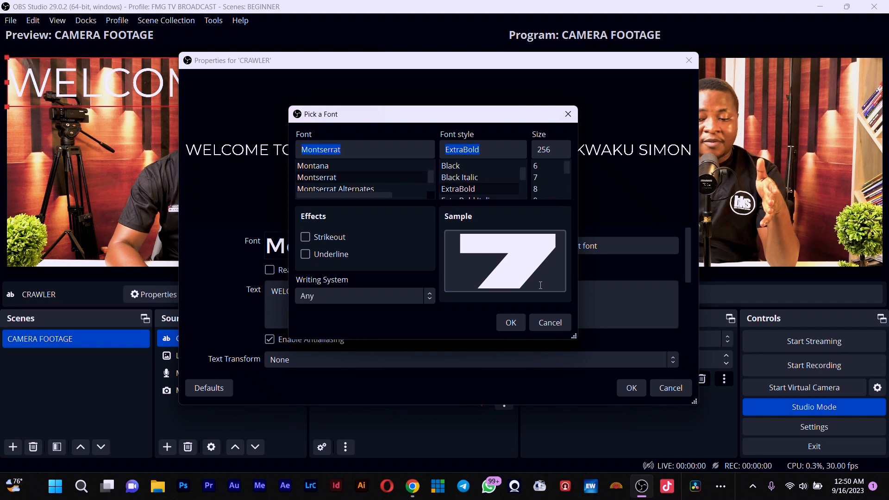
{"action": "left_click", "coordinate": [515, 321]}
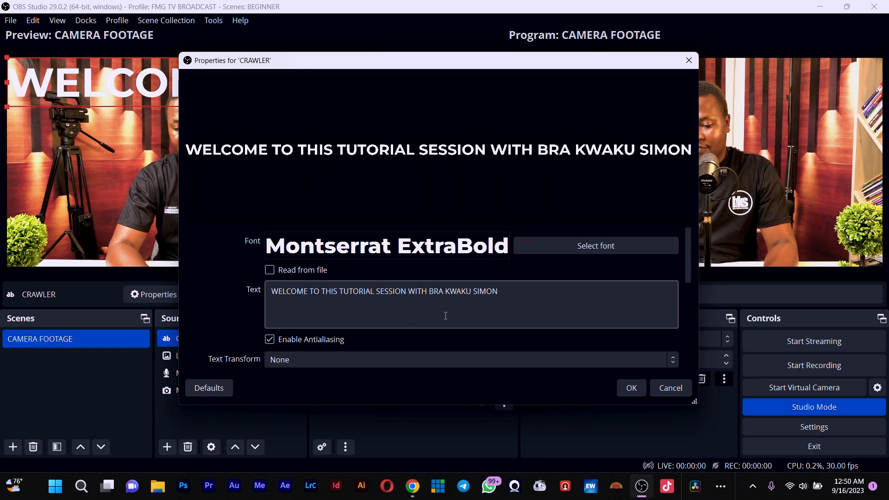
- Review the remaining text properties, accept them, and fit the CRAWLER source to the screen in the preview
{"action": "left_click_drag", "start_coordinate": [693, 251], "coordinate": [695, 287]}
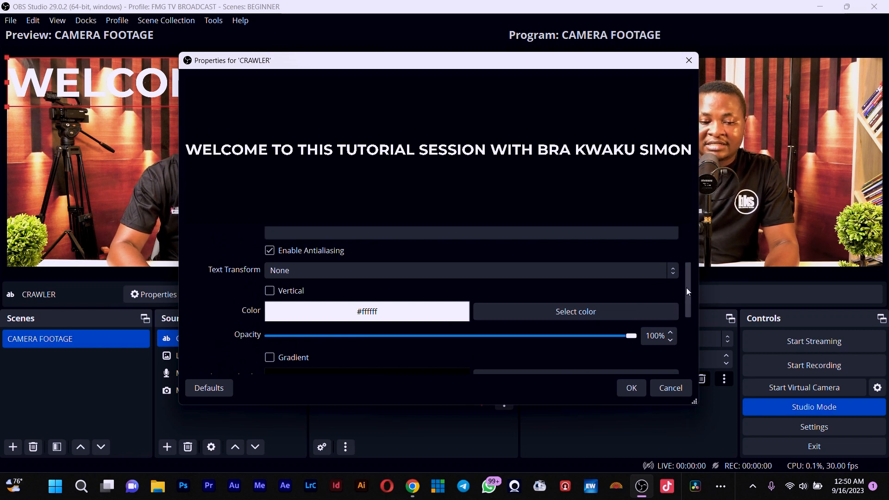
{"action": "left_click_drag", "start_coordinate": [688, 291], "coordinate": [707, 374]}
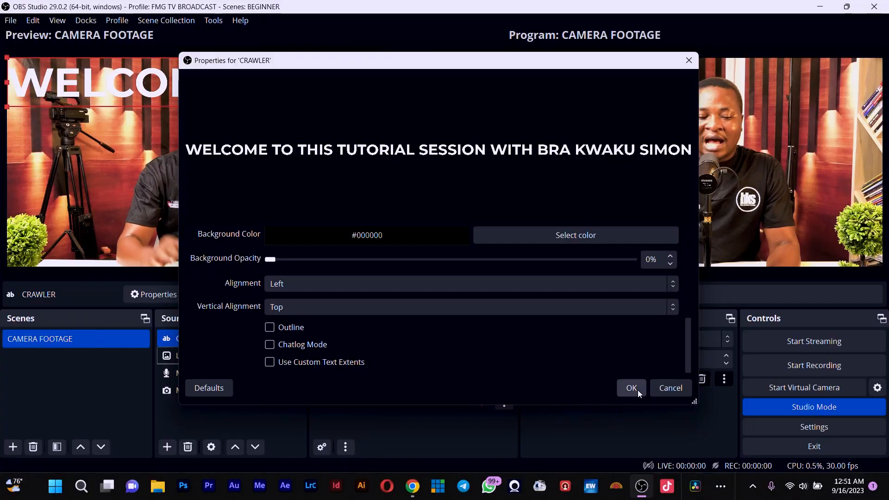
{"action": "left_click", "coordinate": [638, 390]}
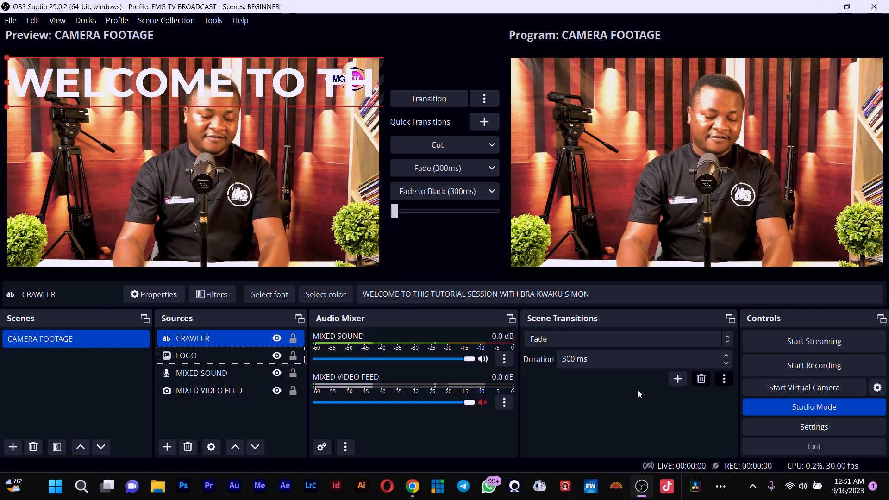
{"action": "key", "text": "ctrl+f"}
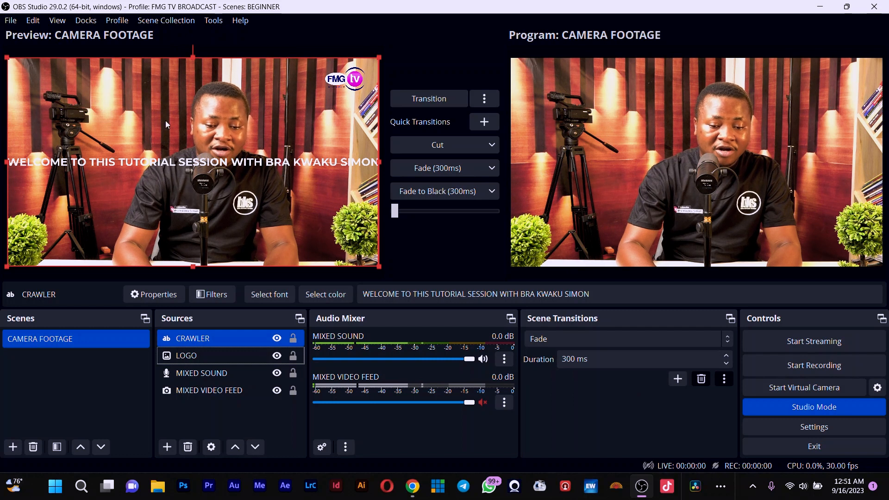
- Move the CRAWLER text down to the bottom edge of the preview frame and deselect it
{"action": "left_click_drag", "start_coordinate": [193, 58], "coordinate": [203, 254]}
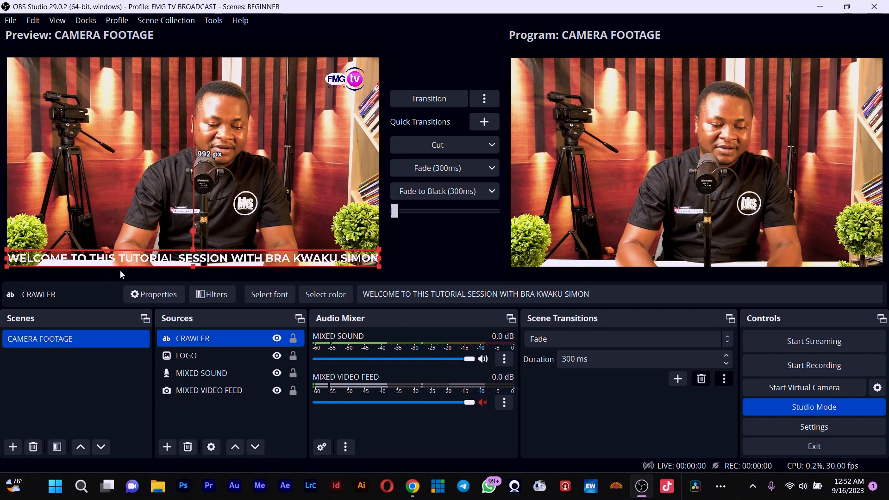
{"action": "left_click", "coordinate": [207, 411]}
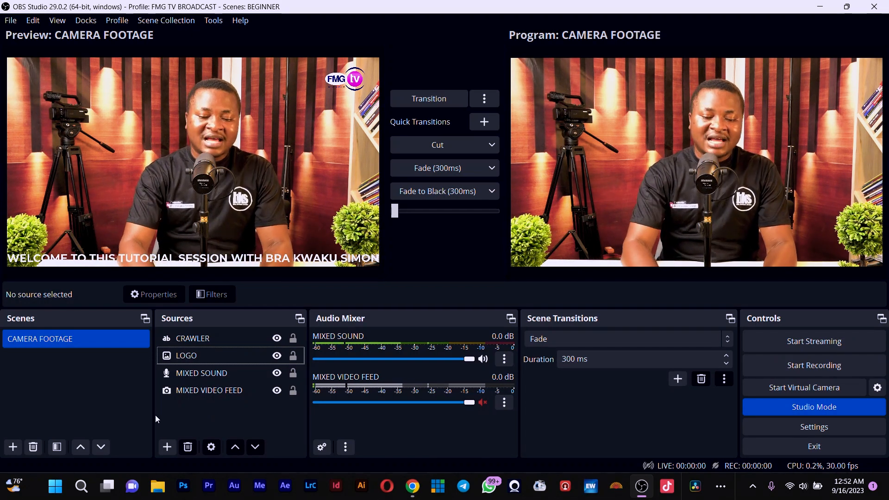
- Add a new visible Color Source named CRAWLER BG to the scene
{"action": "left_click", "coordinate": [167, 447]}
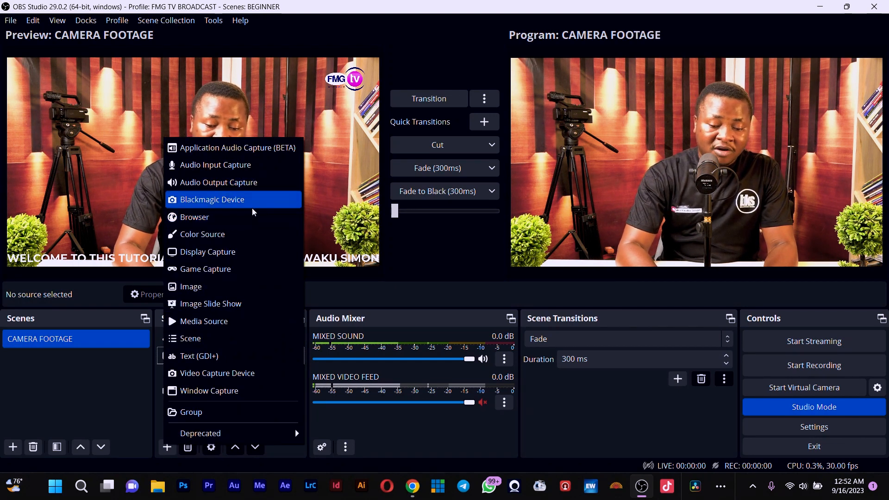
{"action": "left_click", "coordinate": [219, 236]}
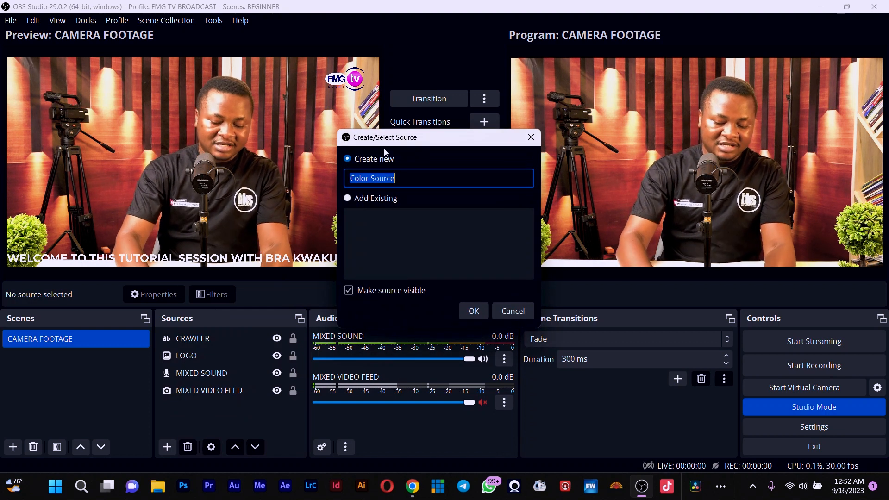
{"action": "type", "text": "CRAW"}
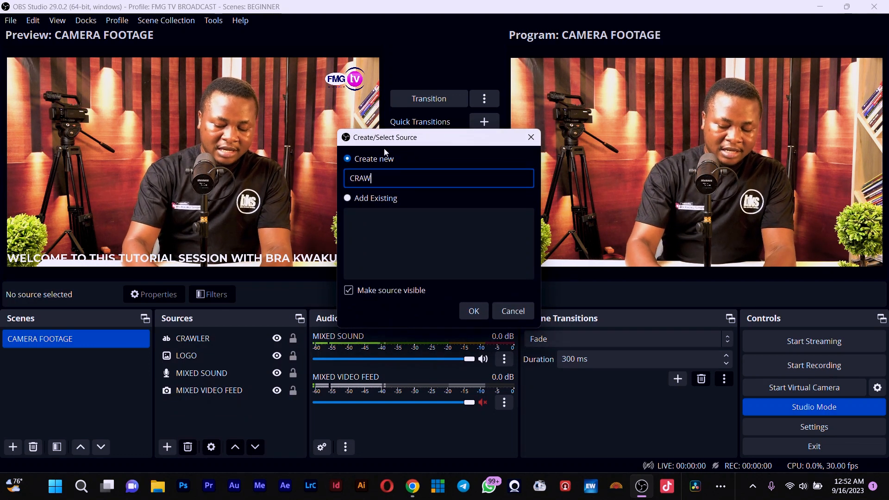
{"action": "type", "text": "LER BG"}
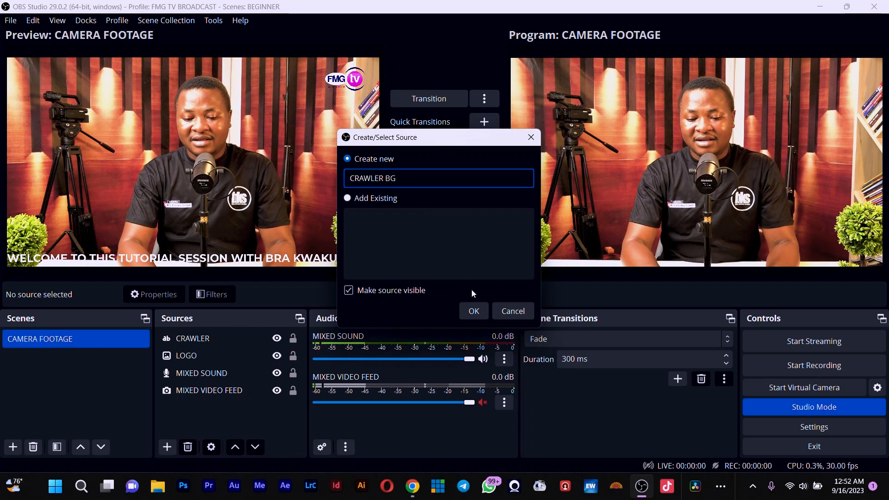
{"action": "left_click", "coordinate": [473, 310]}
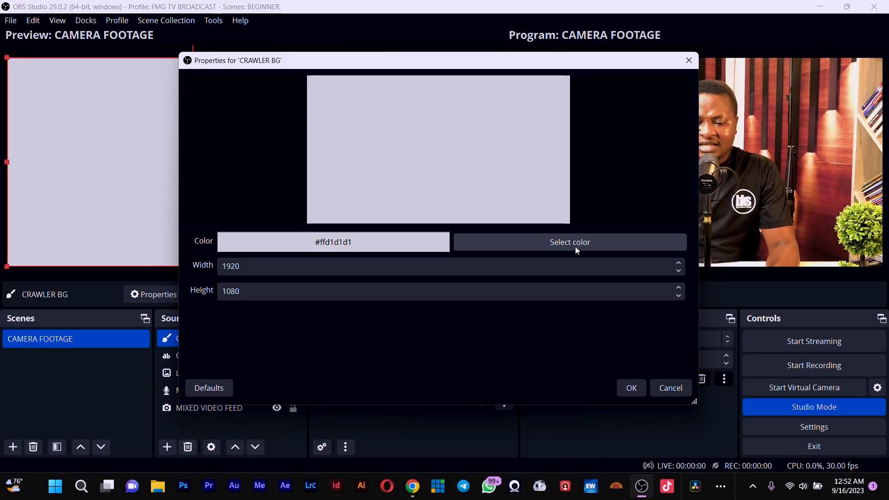
- Set the CRAWLER BG color to the dark green basic color #005500
{"action": "left_click", "coordinate": [575, 242]}
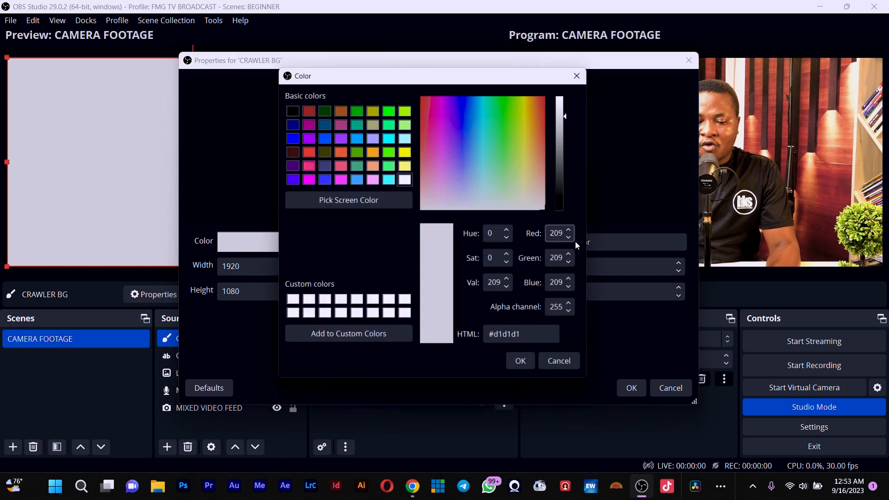
{"action": "left_click", "coordinate": [292, 124]}
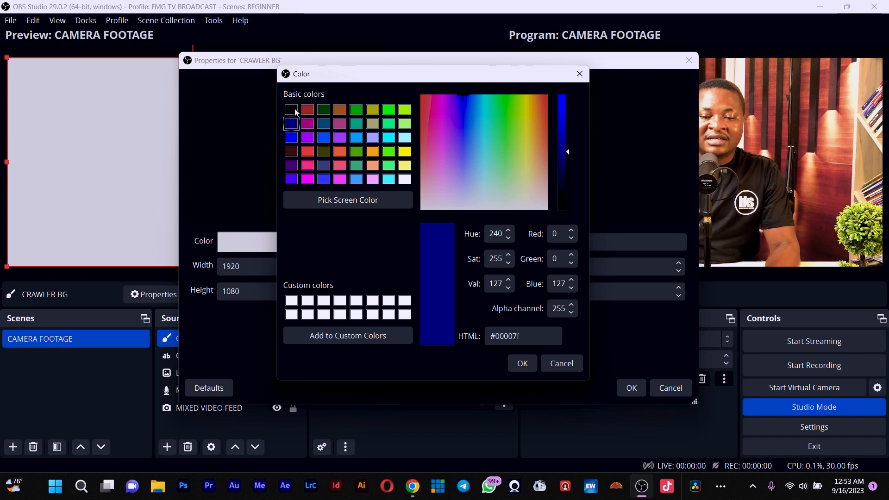
{"action": "left_click", "coordinate": [324, 110]}
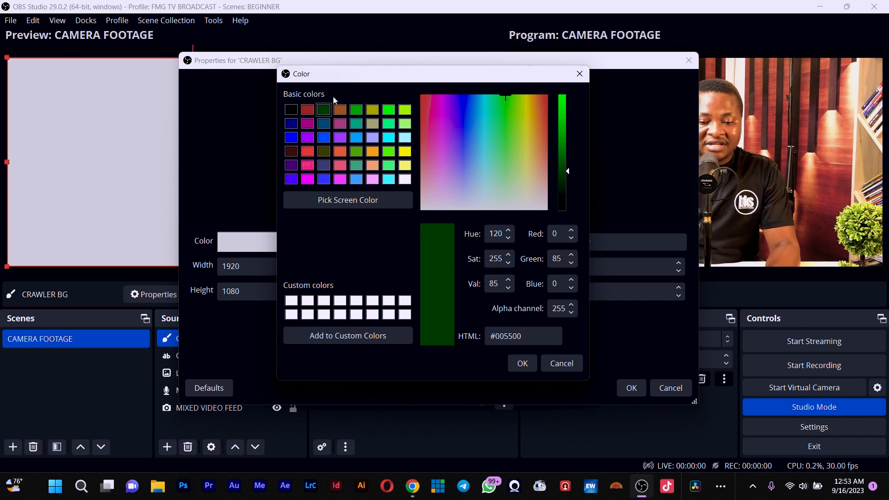
{"action": "left_click", "coordinate": [334, 203]}
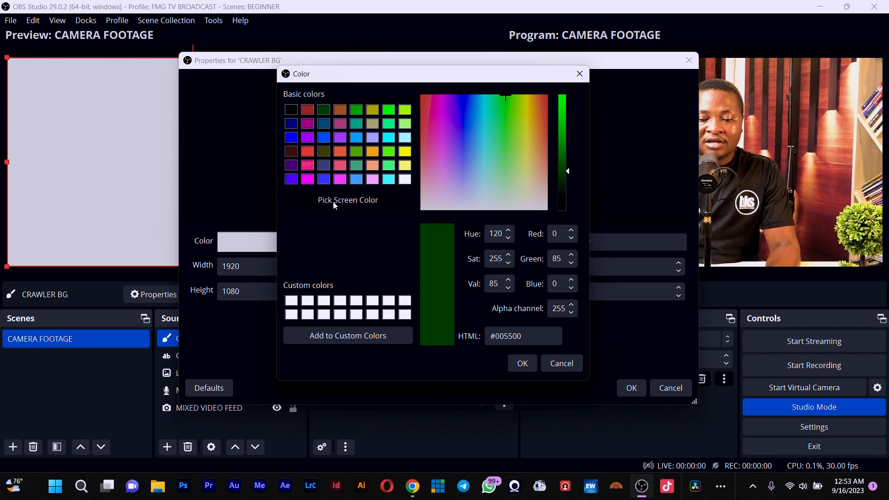
{"action": "left_click", "coordinate": [325, 110]}
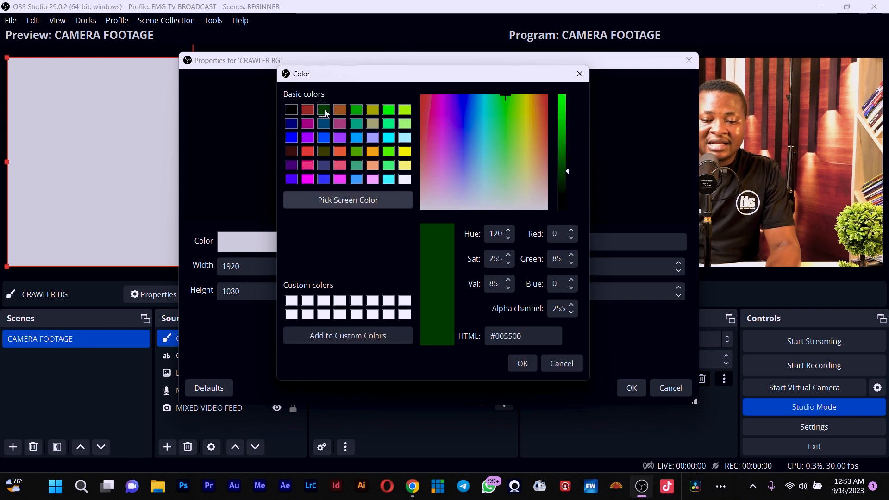
{"action": "left_click", "coordinate": [523, 363]}
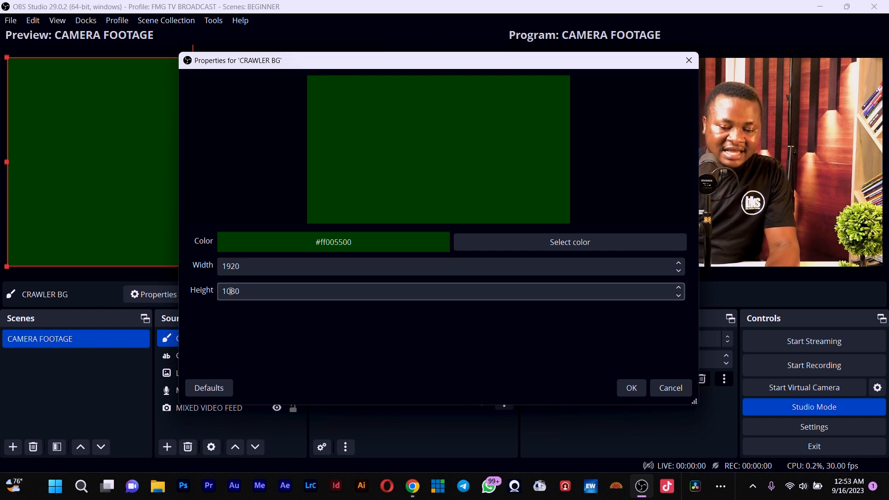
- Set the CRAWLER BG height to 100 and accept its properties
{"action": "left_click", "coordinate": [231, 291]}
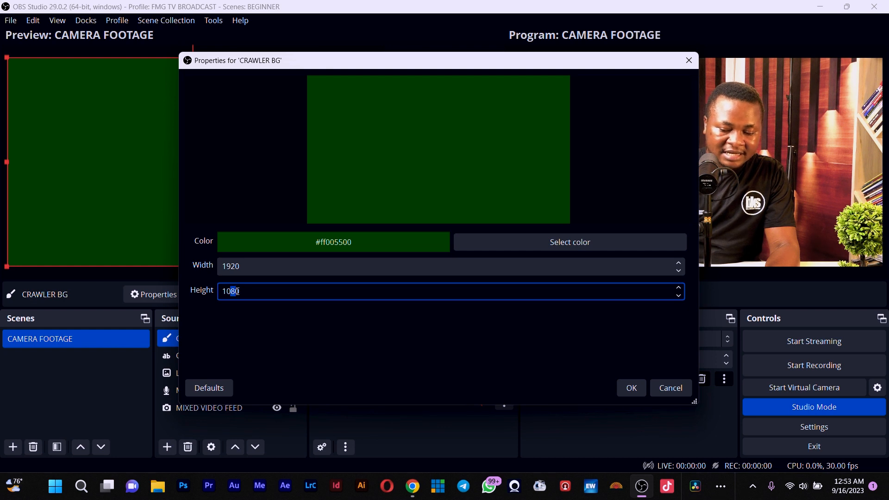
{"action": "key", "text": "BackSpace"}
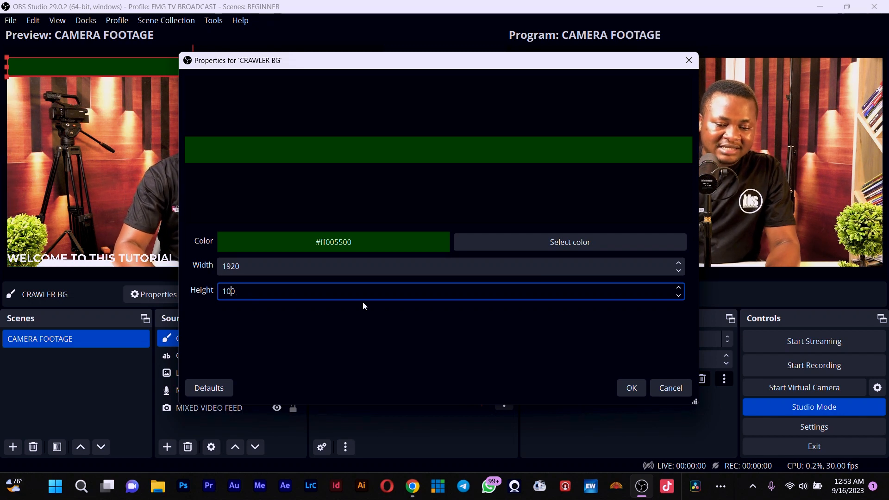
{"action": "left_click", "coordinate": [626, 391]}
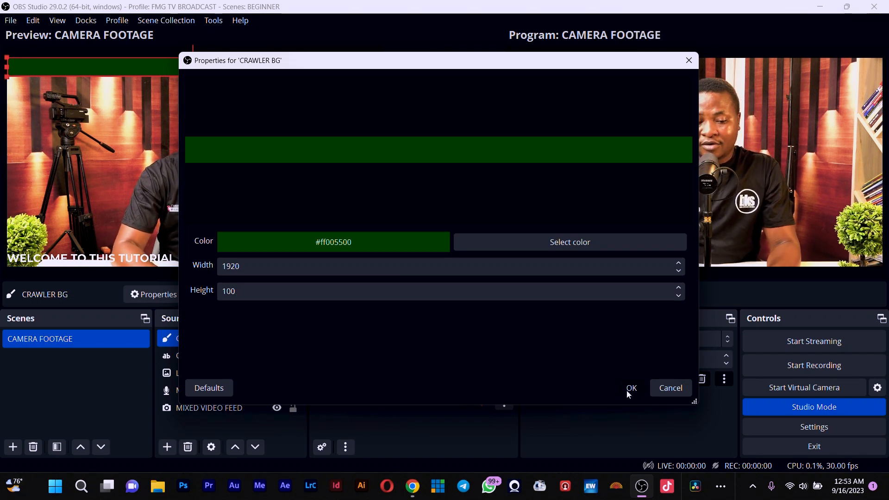
- Move the green CRAWLER BG bar to the bottom edge of the preview frame and order it directly beneath the CRAWLER source
{"action": "left_click_drag", "start_coordinate": [217, 68], "coordinate": [219, 259]}
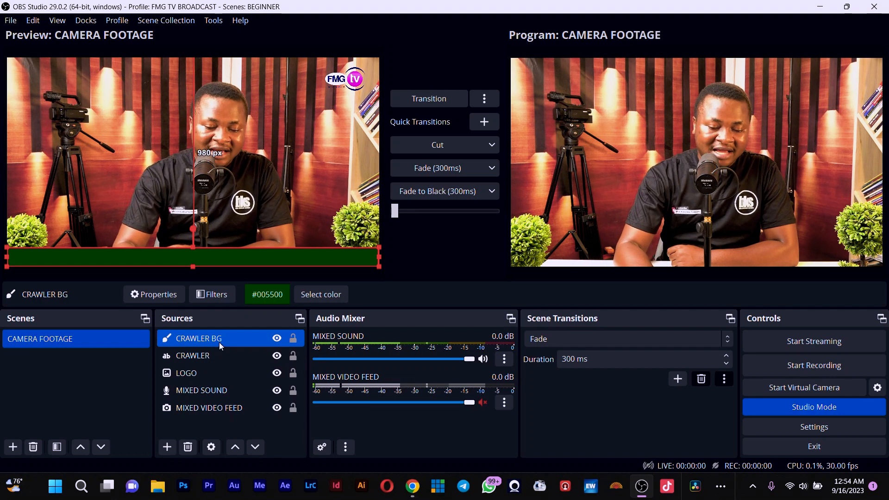
{"action": "left_click_drag", "start_coordinate": [220, 342], "coordinate": [220, 359]}
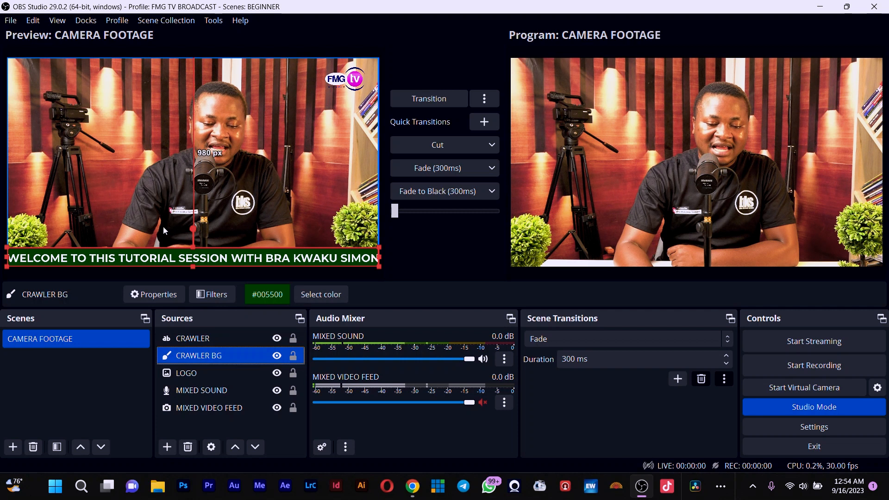
{"action": "left_click", "coordinate": [210, 421]}
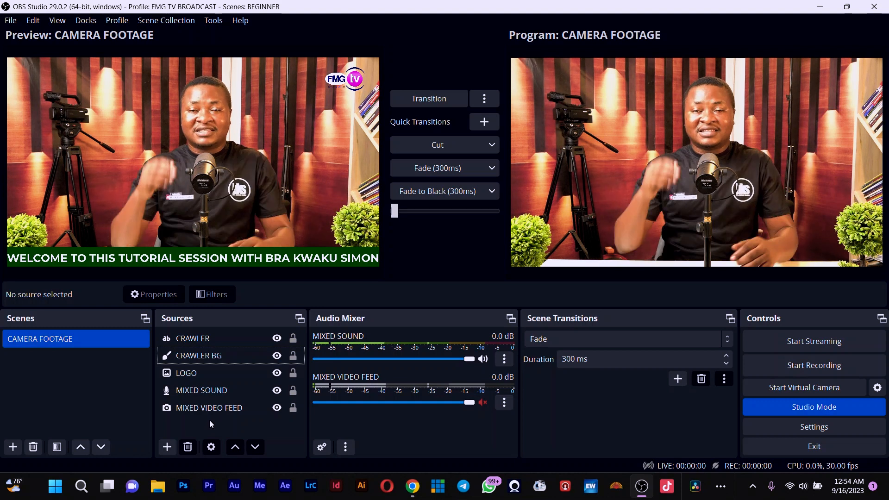
- Add a Scroll effect filter to the CRAWLER source, keeping the default filter name
{"action": "left_click", "coordinate": [213, 338]}
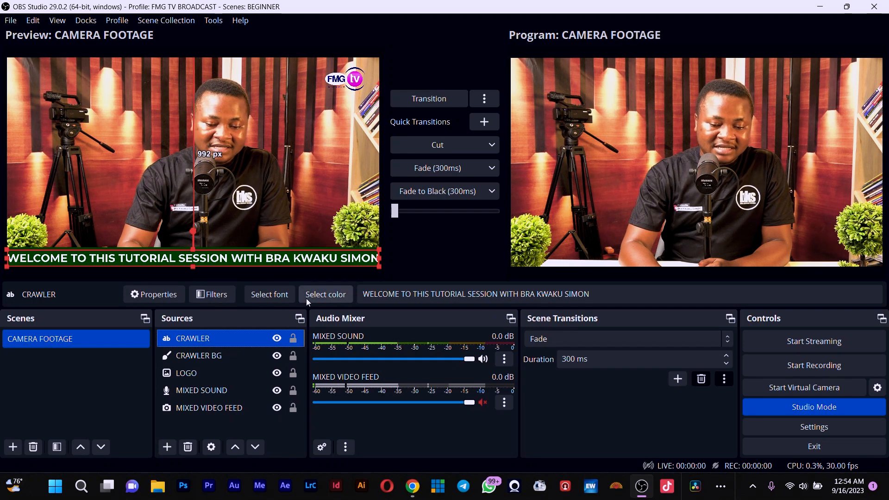
{"action": "left_click", "coordinate": [440, 293]}
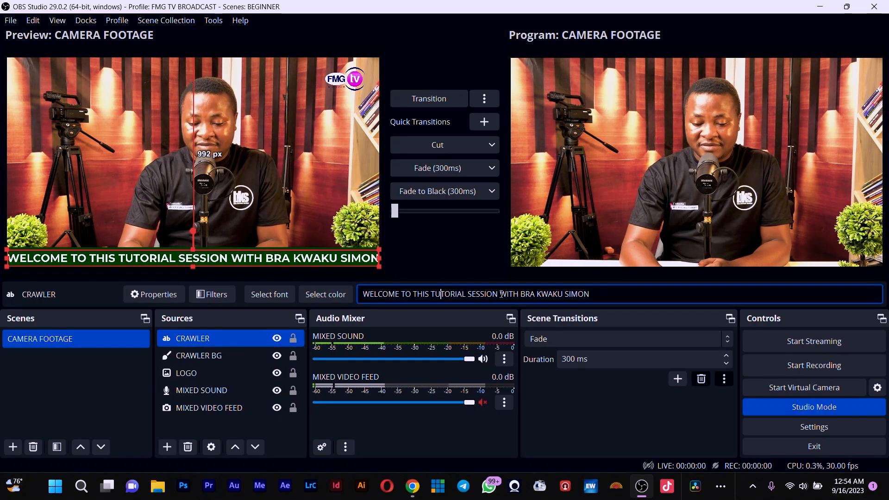
{"action": "left_click", "coordinate": [269, 379], "text": "ctrl"}
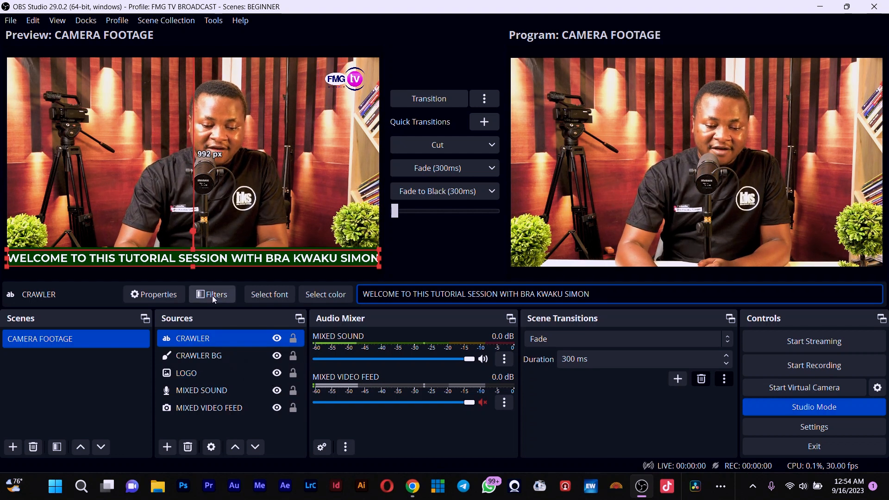
{"action": "left_click", "coordinate": [196, 338]}
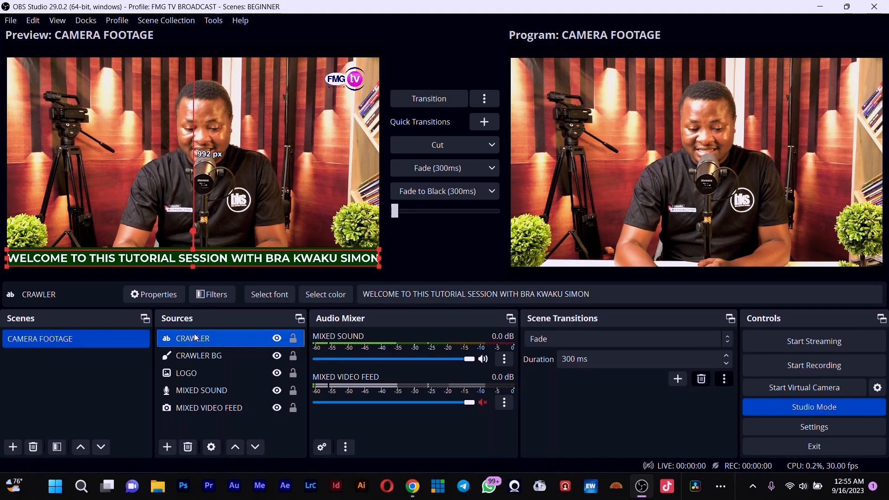
{"action": "left_click", "coordinate": [212, 294]}
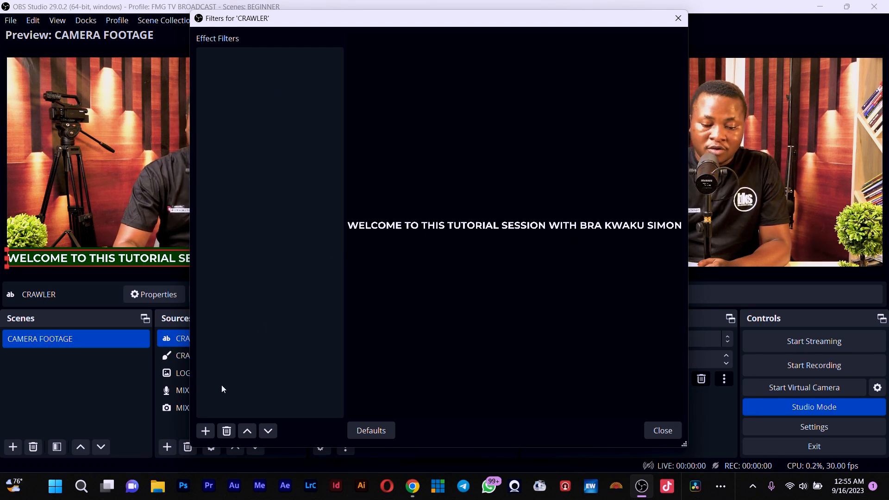
{"action": "left_click", "coordinate": [206, 431]}
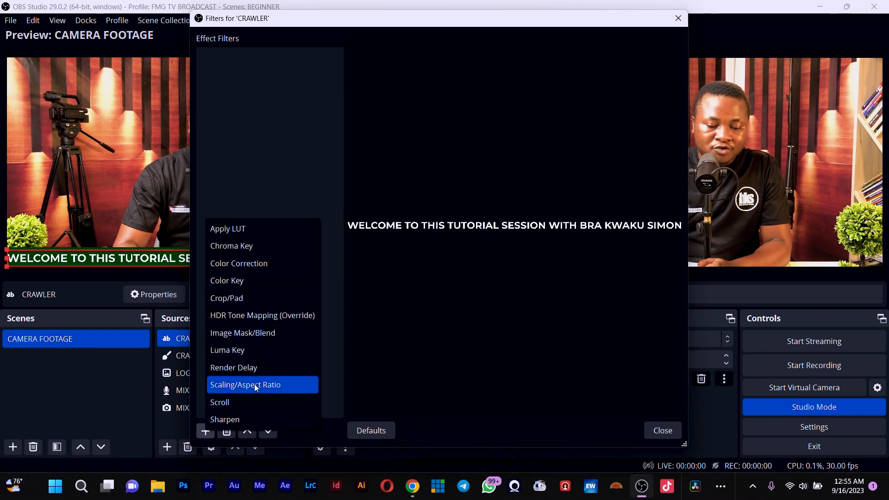
{"action": "left_click", "coordinate": [228, 401]}
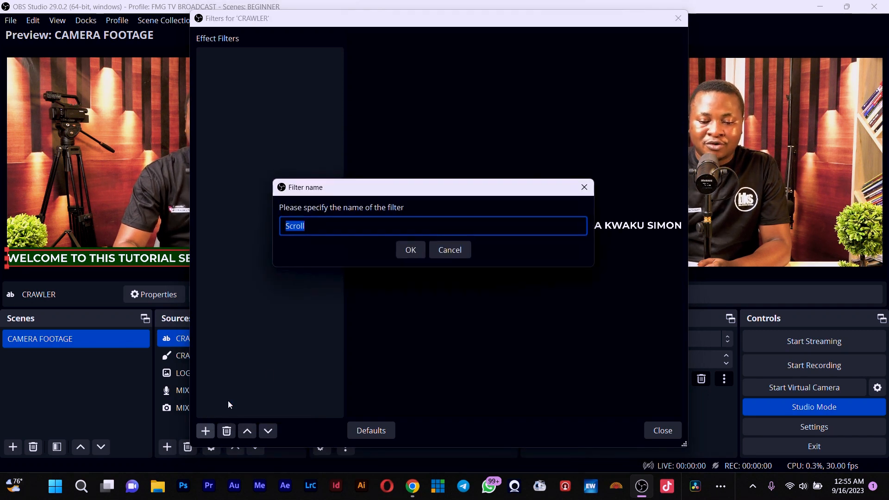
{"action": "left_click", "coordinate": [412, 251]}
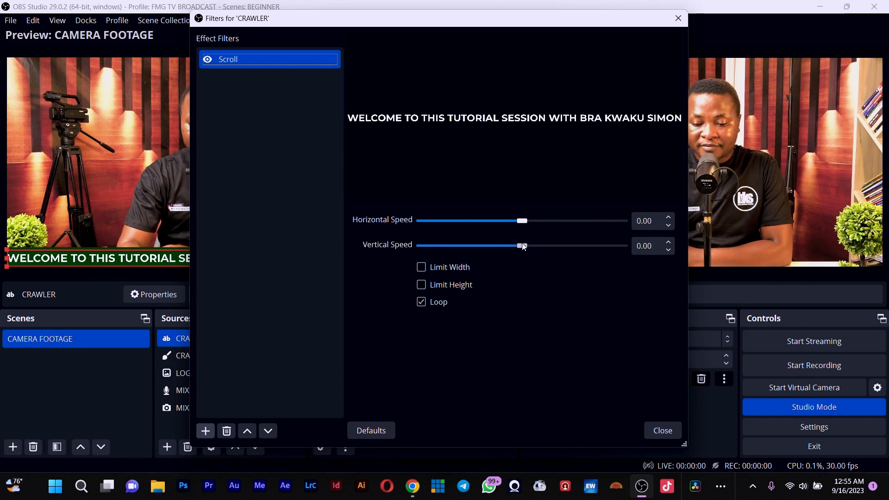
- Set the Scroll filter's horizontal speed to 150, leave Loop enabled, and close the CRAWLER filters
{"action": "mouse_move", "coordinate": [529, 246]}
{"action": "left_mouse_down"}
{"action": "mouse_move", "coordinate": [609, 248]}
{"action": "mouse_move", "coordinate": [547, 245]}
{"action": "left_mouse_up"}
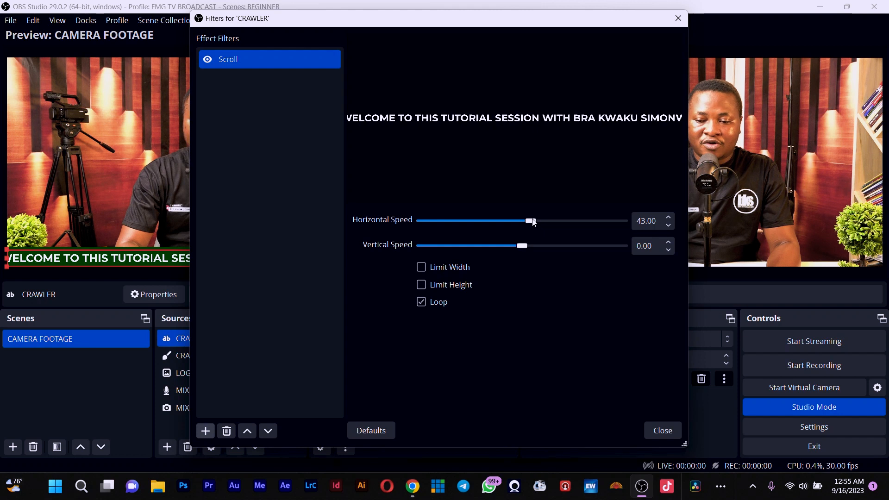
{"action": "left_click_drag", "start_coordinate": [534, 222], "coordinate": [532, 223]}
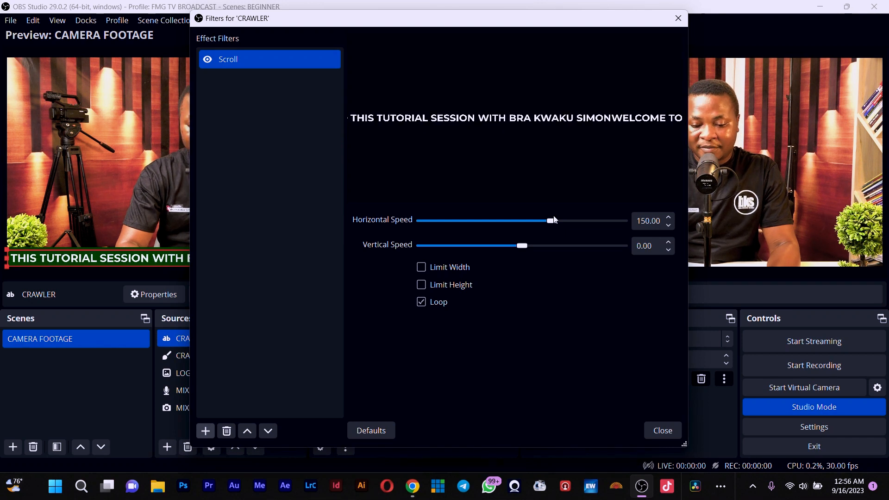
{"action": "left_click", "coordinate": [666, 431]}
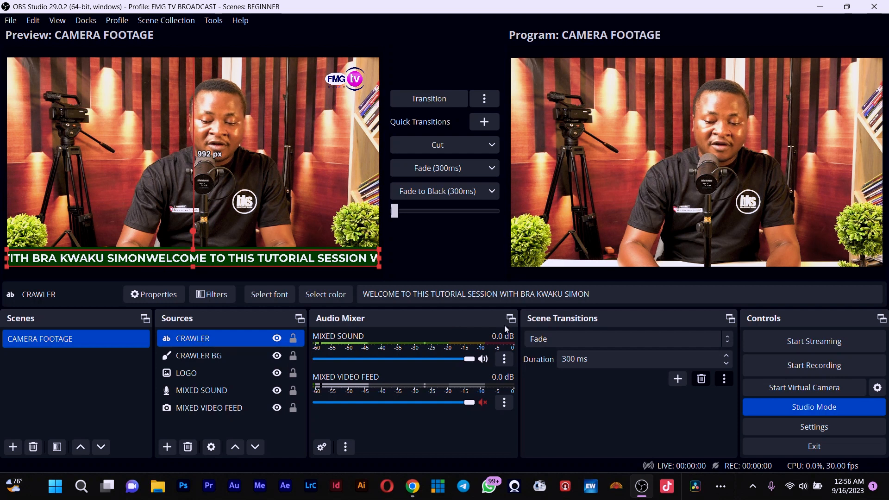
- Append the separator "<<>>" to the end of the CRAWLER text, with several spaces before and after it
{"action": "left_click", "coordinate": [595, 294]}
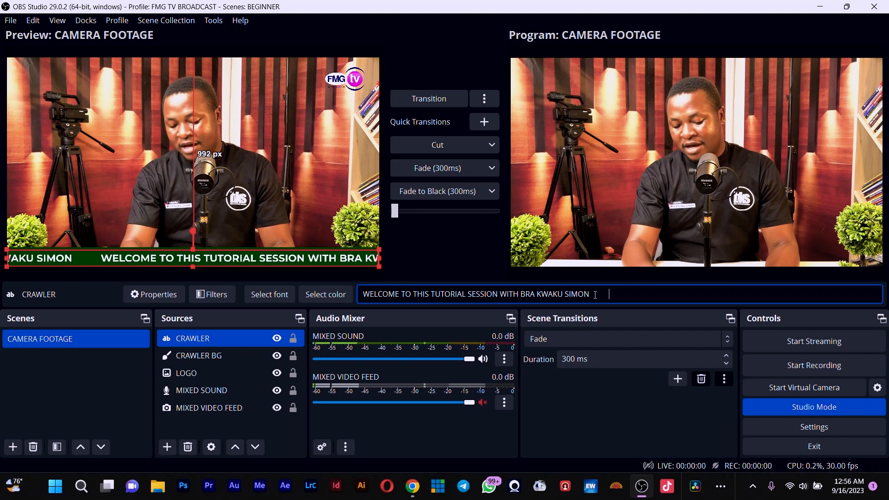
{"action": "type", "text": "<<>>"}
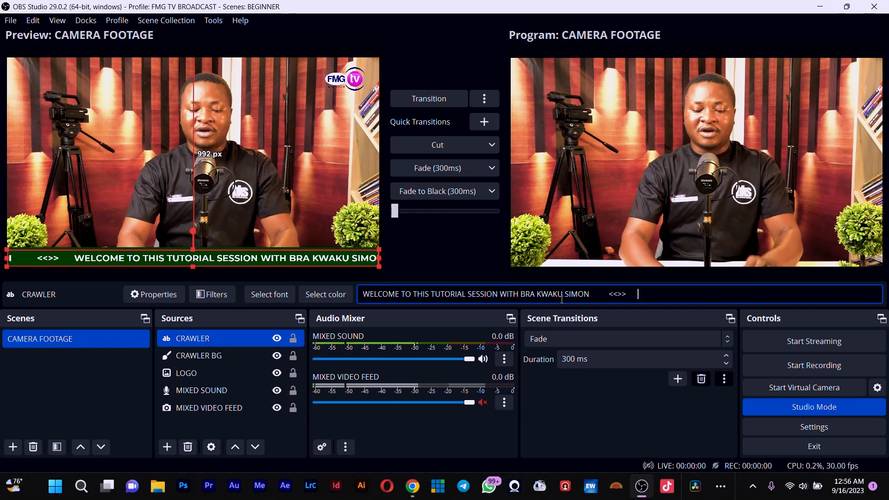
{"action": "left_click", "coordinate": [239, 424]}
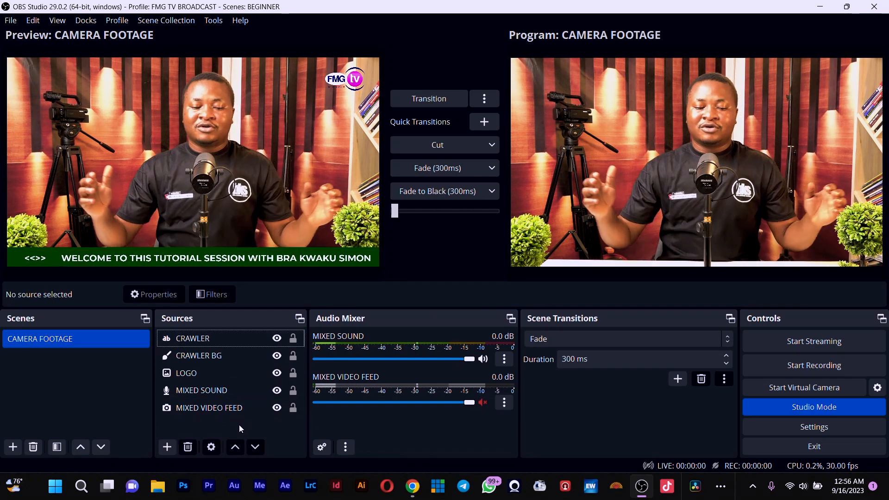
- Send the previewed scene with logo and crawler to the program output using the Cut quick transition
{"action": "left_click", "coordinate": [218, 375]}
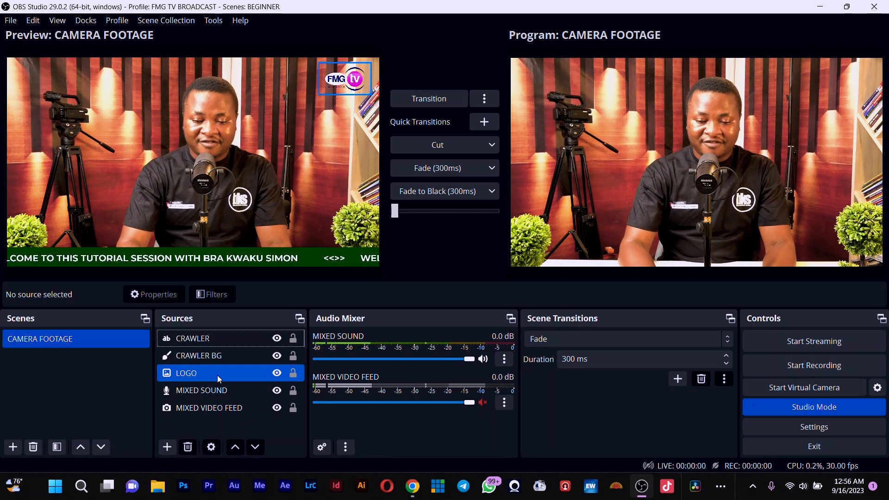
{"action": "left_click", "coordinate": [449, 146]}
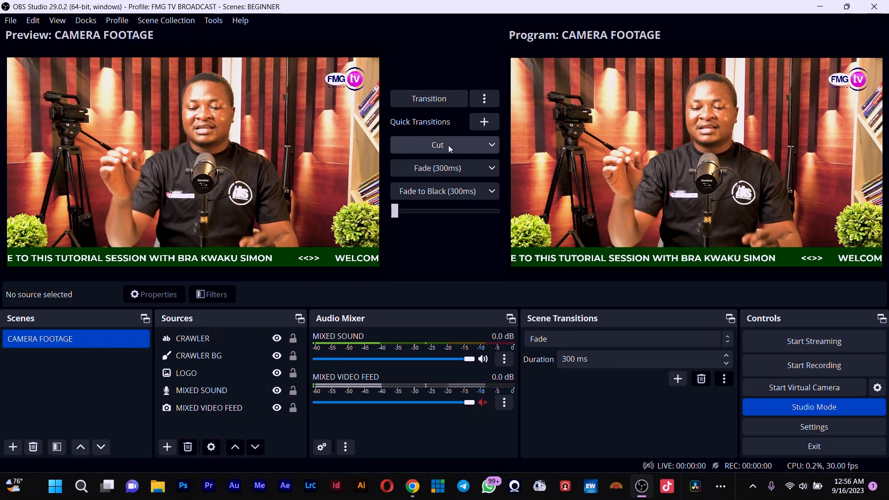
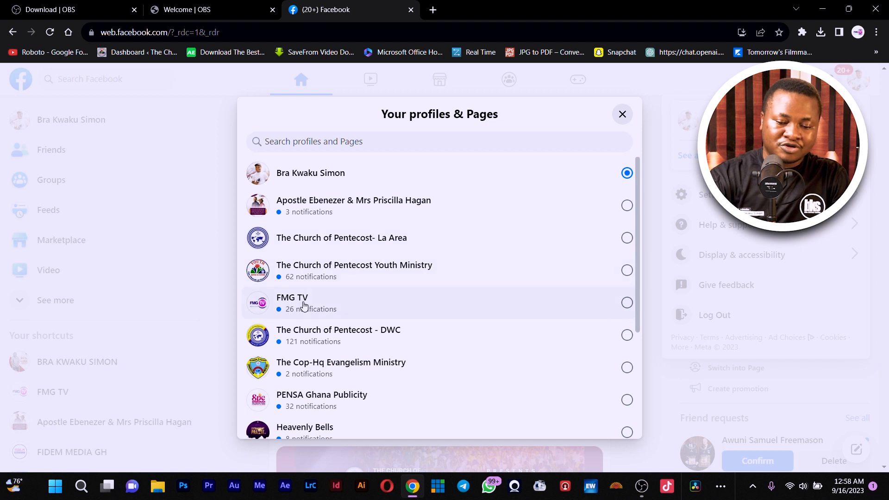
- Switch the Facebook profile to the FMG TV page and start a new live video from its home feed
{"action": "left_click", "coordinate": [303, 308]}
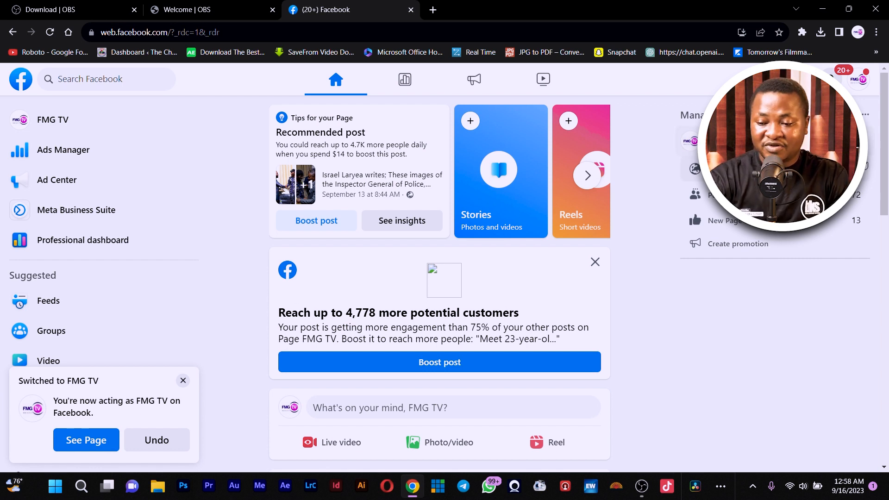
{"action": "scroll", "coordinate": [445, 234], "scroll_direction": "down", "scroll_amount": 3}
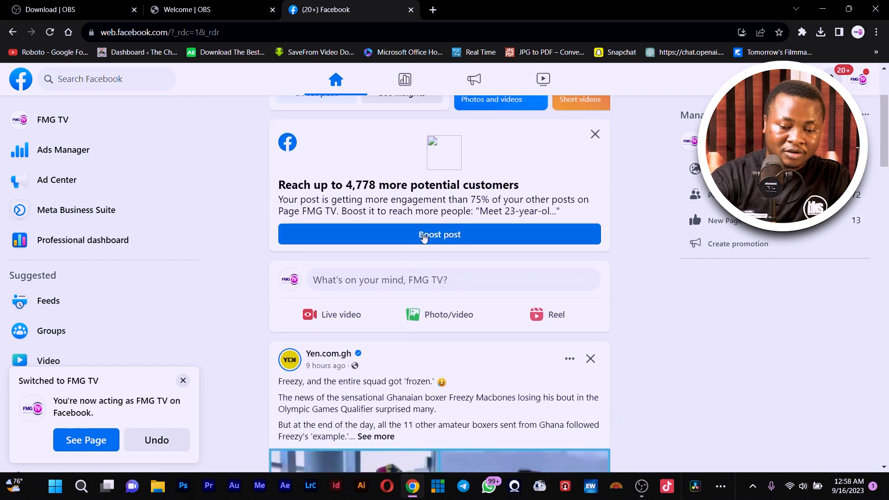
{"action": "left_click", "coordinate": [328, 318]}
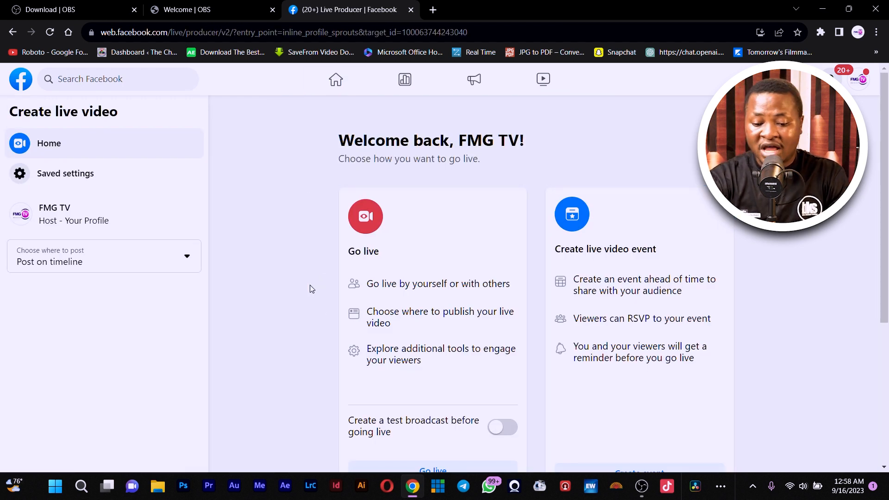
- Choose Go live without a test broadcast and copy the stream key from the streaming software setup
{"action": "scroll", "coordinate": [884, 196], "scroll_direction": "down", "scroll_amount": 1}
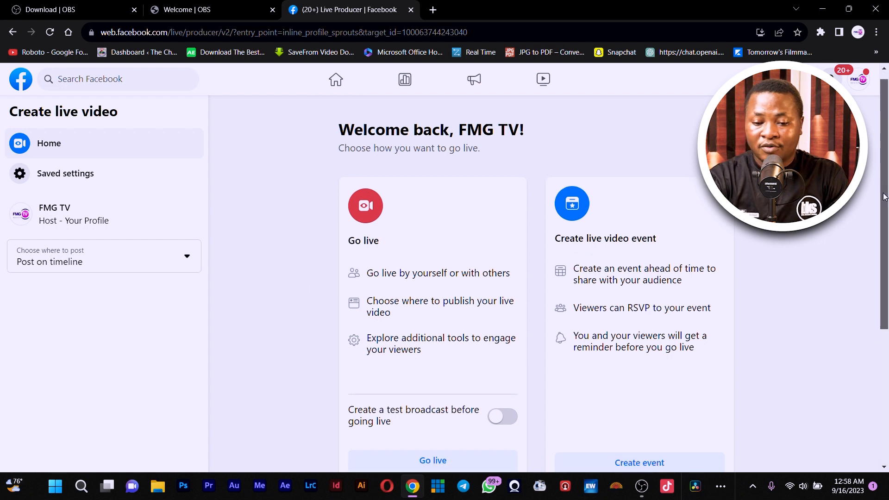
{"action": "left_click_drag", "start_coordinate": [884, 197], "coordinate": [885, 213]}
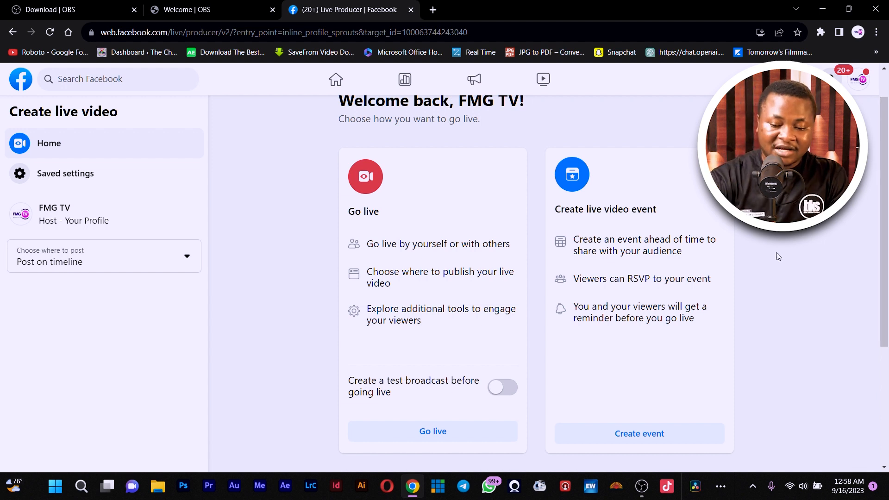
{"action": "left_click", "coordinate": [416, 429]}
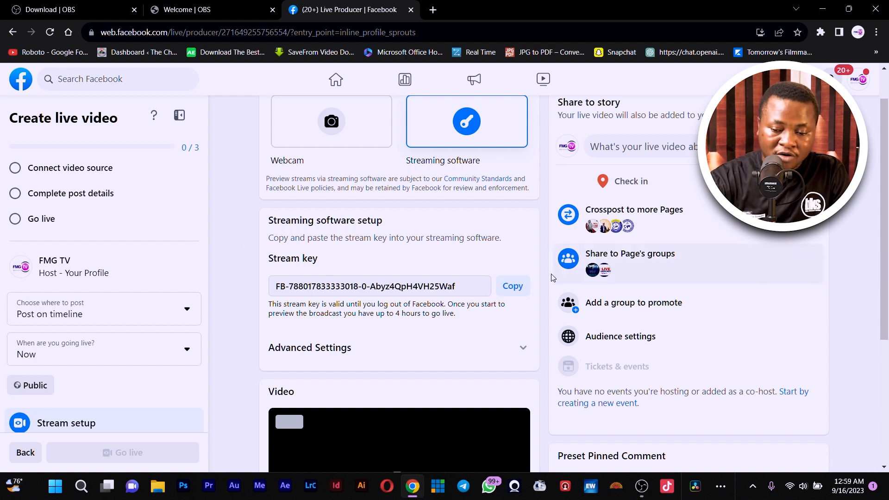
{"action": "left_click", "coordinate": [513, 287]}
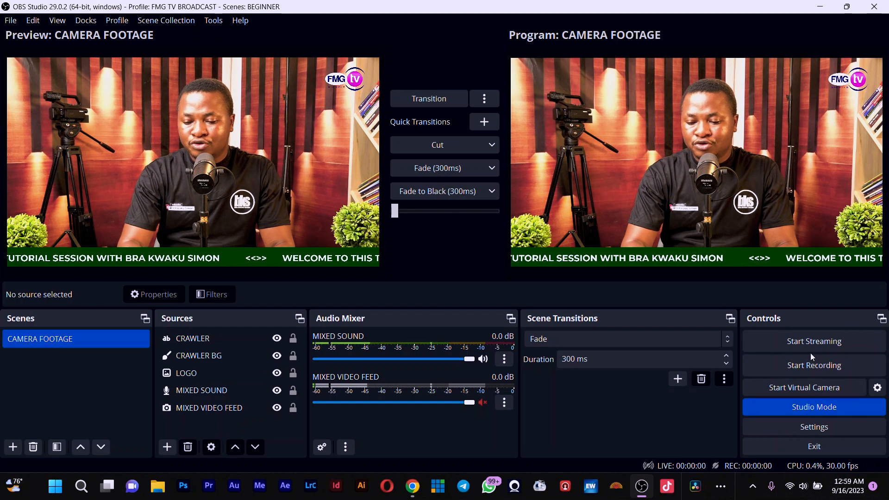
- In OBS Studio's stream settings, browse the full list of services, choose Facebook Live, and keep the Default server
{"action": "left_click", "coordinate": [820, 428]}
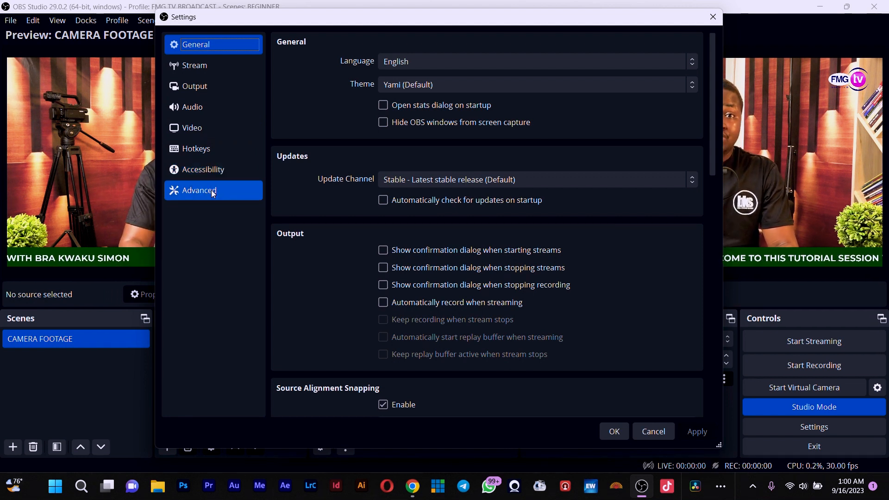
{"action": "left_click", "coordinate": [209, 72]}
{"action": "left_click", "coordinate": [396, 43]}
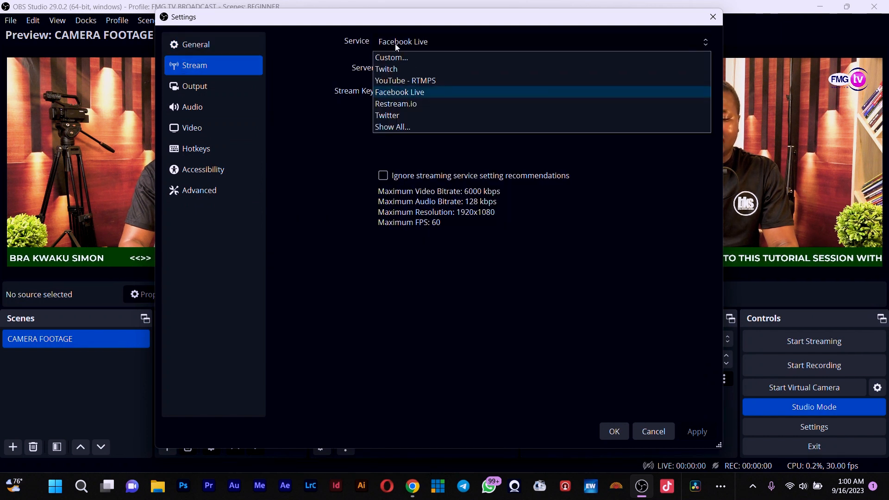
{"action": "left_click", "coordinate": [398, 56]}
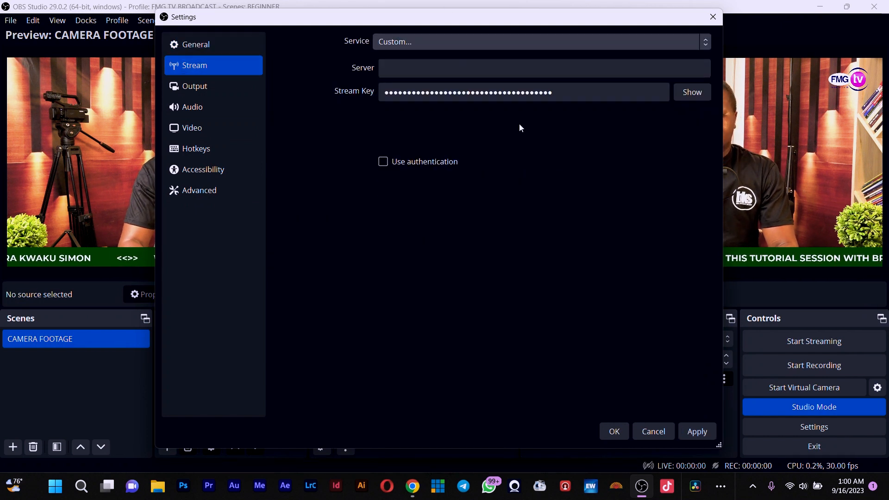
{"action": "left_click", "coordinate": [442, 45]}
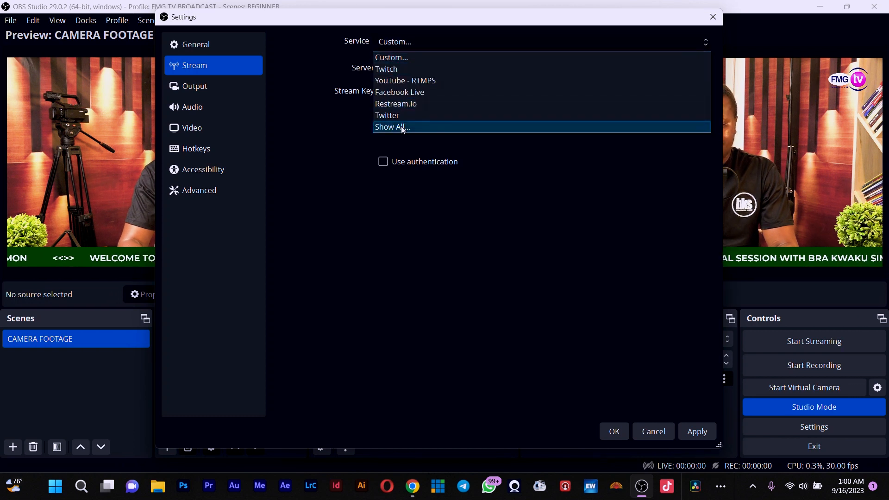
{"action": "left_click", "coordinate": [387, 128]}
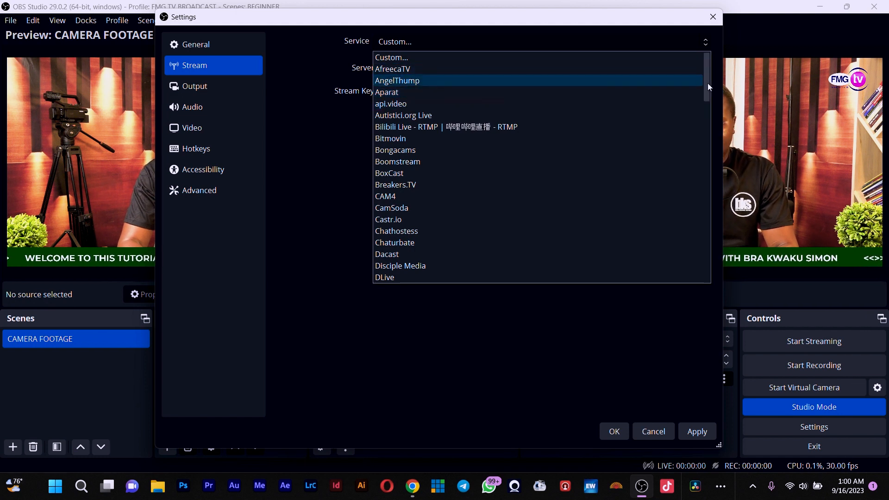
{"action": "left_click_drag", "start_coordinate": [707, 85], "coordinate": [709, 124]}
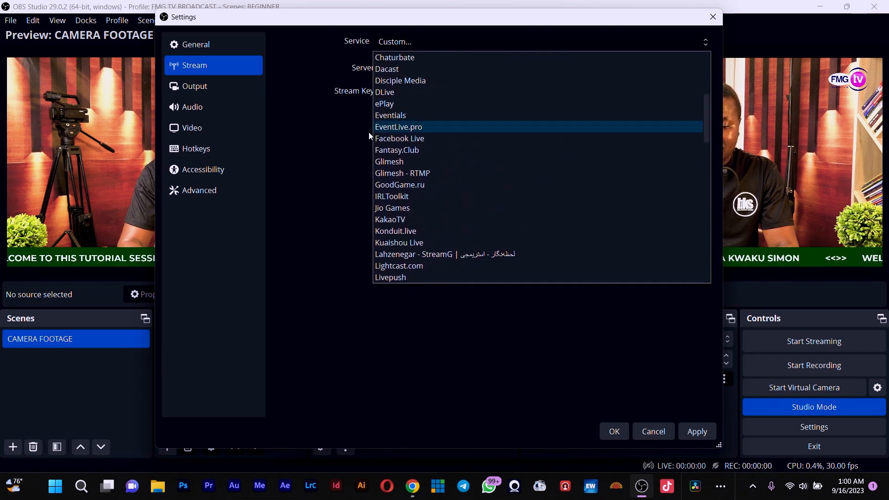
{"action": "left_click", "coordinate": [396, 139]}
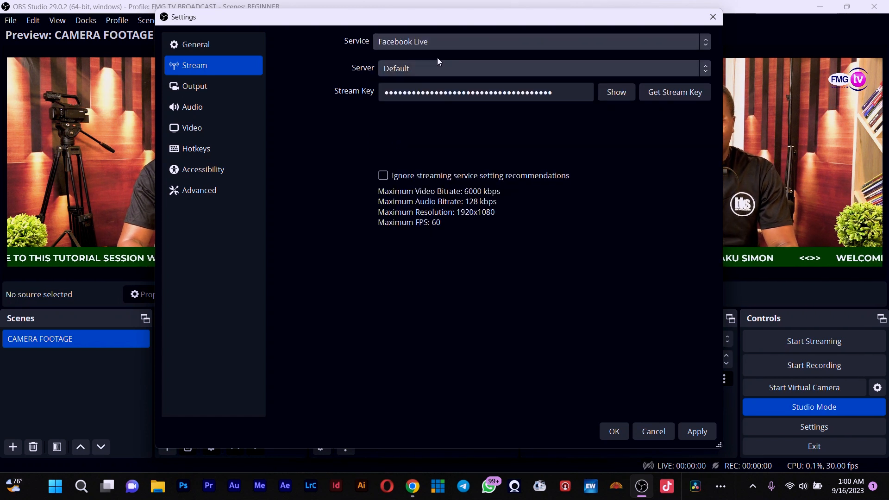
{"action": "left_click", "coordinate": [398, 71]}
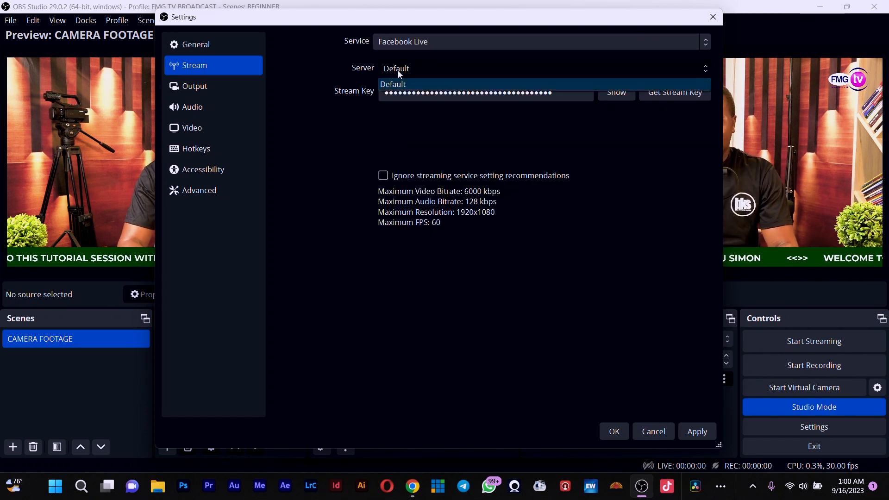
{"action": "left_click", "coordinate": [398, 70]}
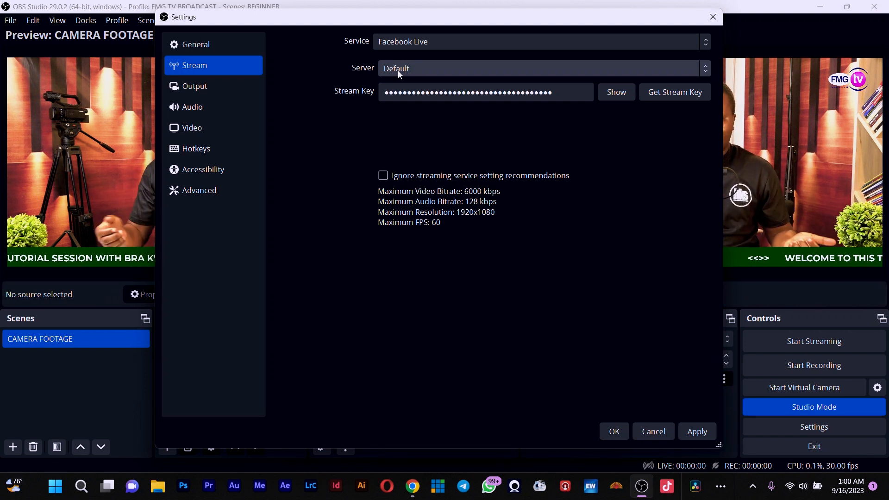
- Replace the existing stream key with the one copied from Facebook, then apply and close the settings
{"action": "left_click", "coordinate": [569, 93]}
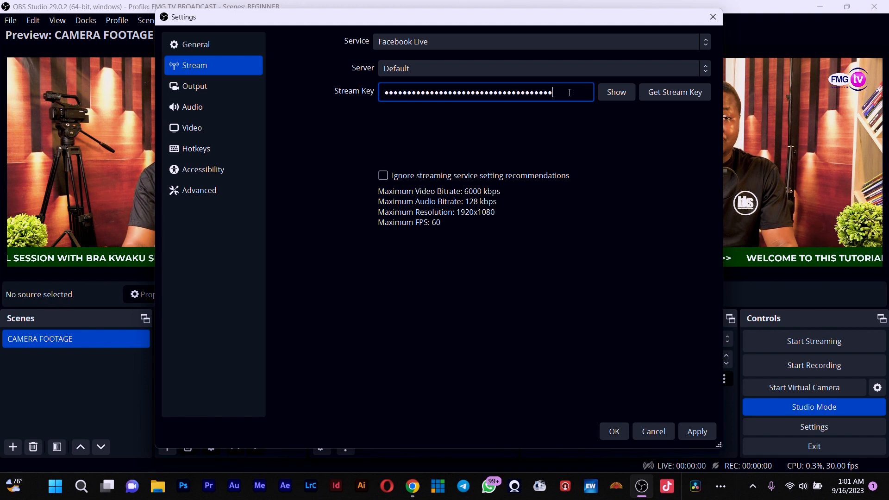
{"action": "key", "text": "BackSpace"}
{"action": "key", "text": "BackSpace"}
{"action": "key", "text": "BackSpace"}
{"action": "key", "text": "BackSpace"}
{"action": "key", "text": "BackSpace"}
{"action": "key", "text": "BackSpace"}
{"action": "key", "text": "BackSpace"}
{"action": "key", "text": "BackSpace"}
{"action": "key", "text": "BackSpace"}
{"action": "key", "text": "BackSpace"}
{"action": "key", "text": "BackSpace"}
{"action": "key", "text": "BackSpace"}
{"action": "key", "text": "BackSpace"}
{"action": "key", "text": "BackSpace"}
{"action": "key", "text": "BackSpace"}
{"action": "key", "text": "BackSpace"}
{"action": "key", "text": "BackSpace"}
{"action": "key", "text": "BackSpace"}
{"action": "key", "text": "BackSpace"}
{"action": "key", "text": "BackSpace"}
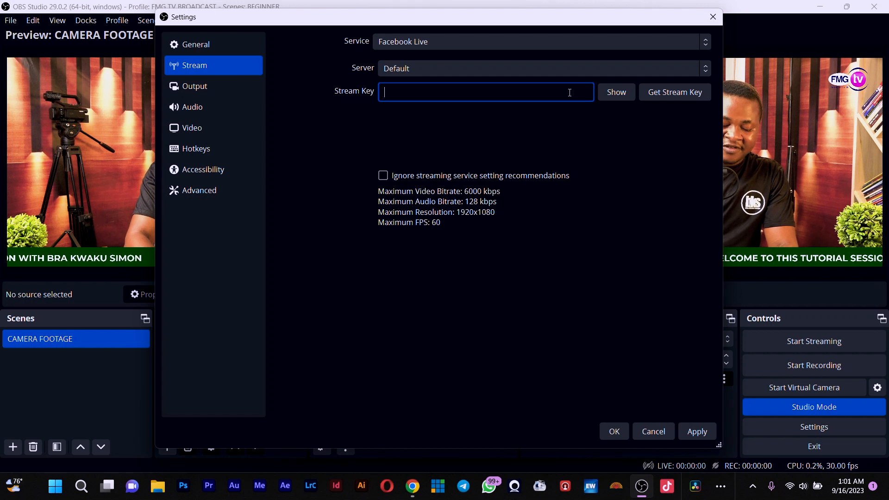
{"action": "key", "text": "ctrl+v"}
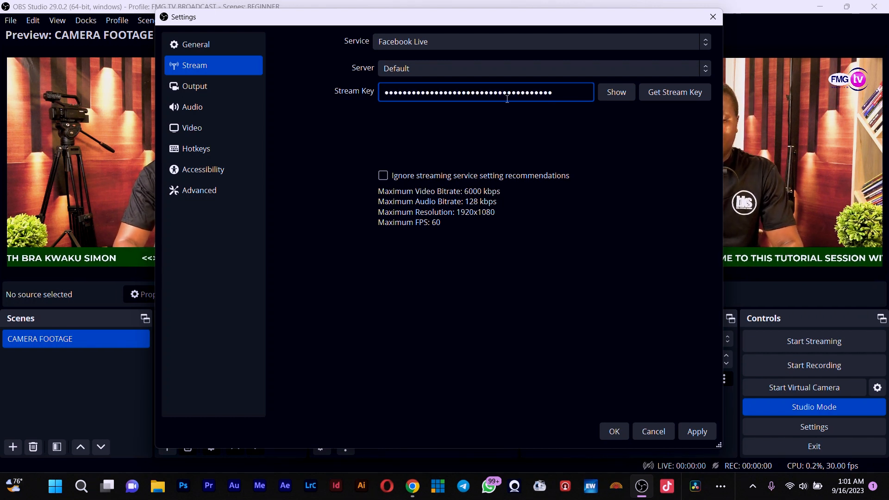
{"action": "left_click", "coordinate": [697, 433]}
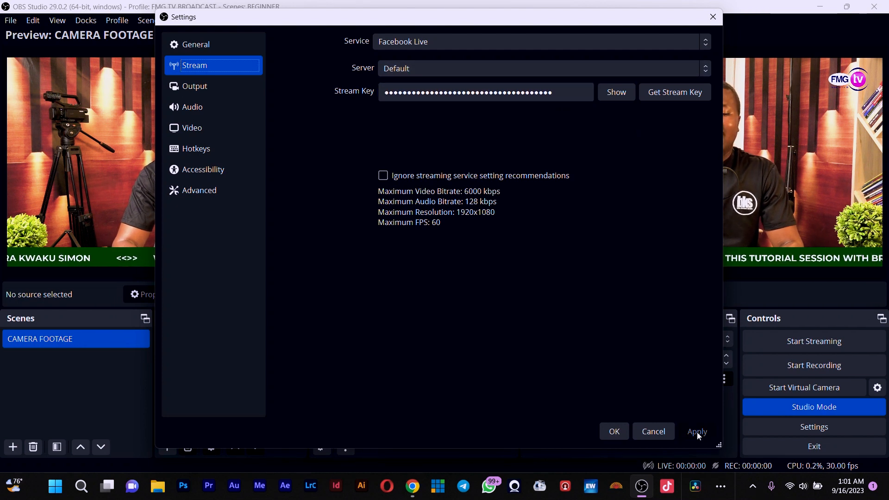
{"action": "left_click", "coordinate": [614, 431]}
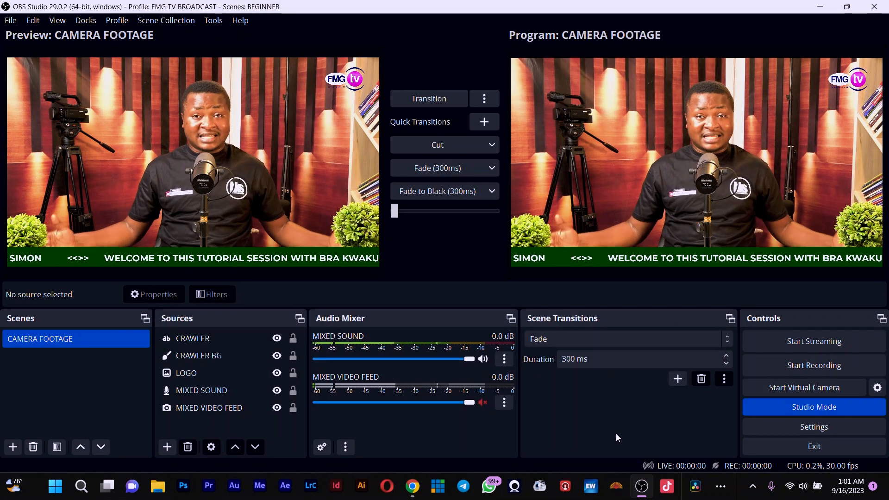
- Start streaming and check the incoming video preview on Facebook's Live Producer page in Chrome
{"action": "left_click", "coordinate": [802, 341]}
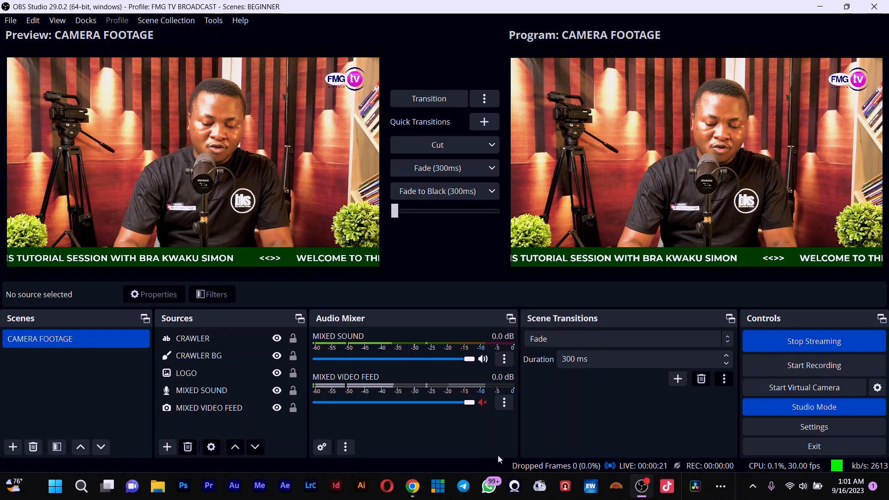
{"action": "left_click", "coordinate": [414, 486]}
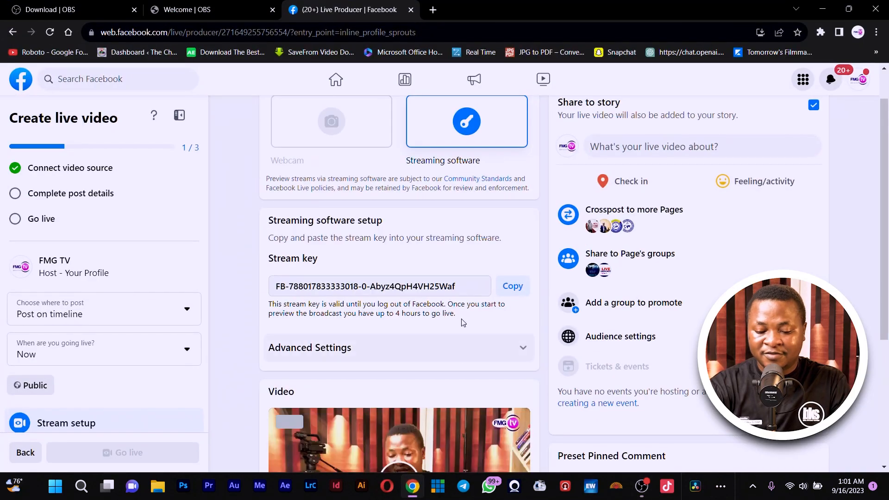
{"action": "scroll", "coordinate": [342, 304], "scroll_direction": "down", "scroll_amount": 2}
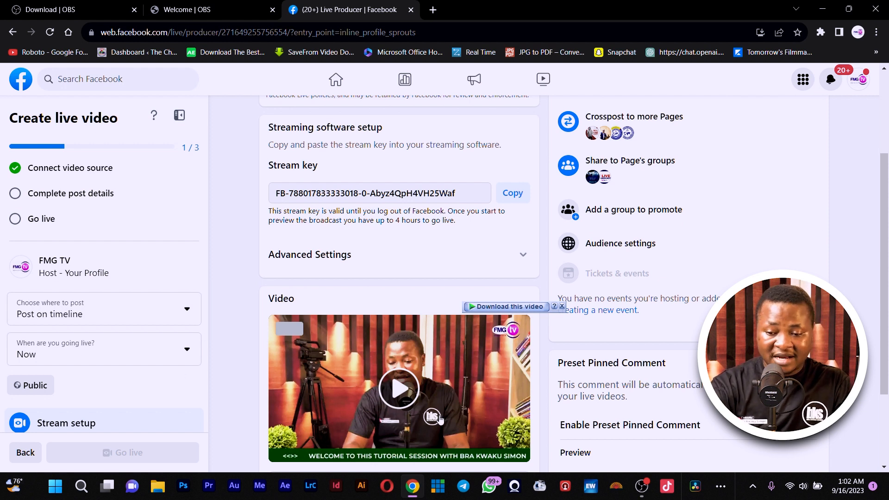
- Keep Share to story enabled and title the live video post "OBS Beginner Tutorial"
{"action": "left_click_drag", "start_coordinate": [885, 316], "coordinate": [868, 229]}
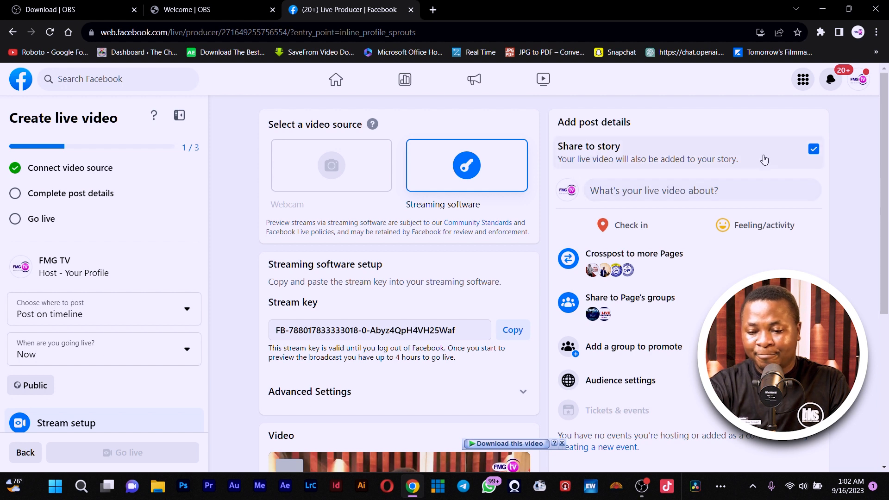
{"action": "left_click", "coordinate": [814, 150]}
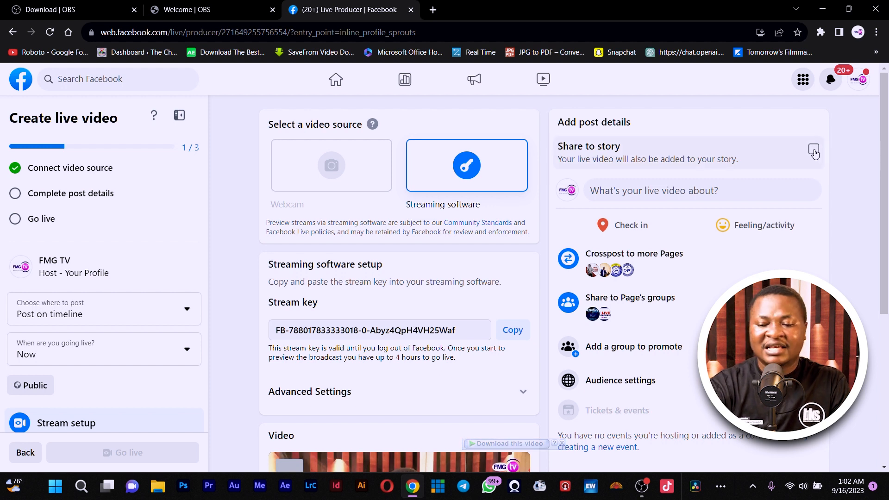
{"action": "left_click", "coordinate": [815, 153]}
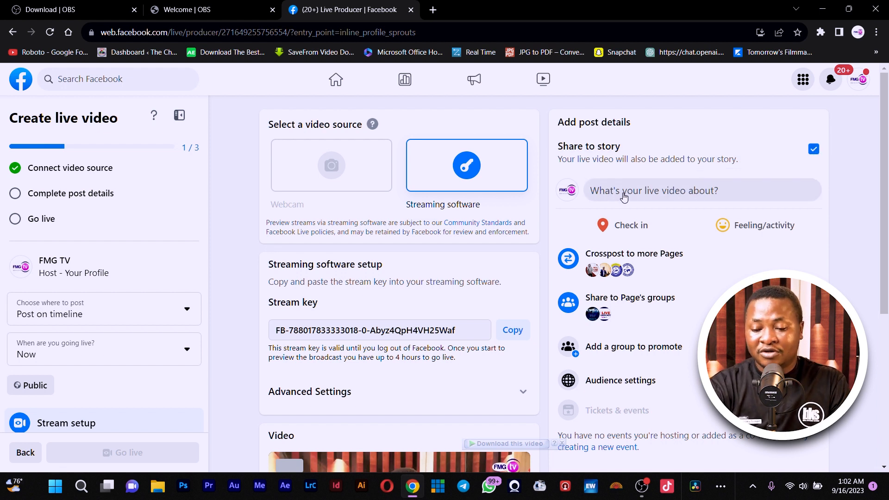
{"action": "left_click", "coordinate": [671, 192]}
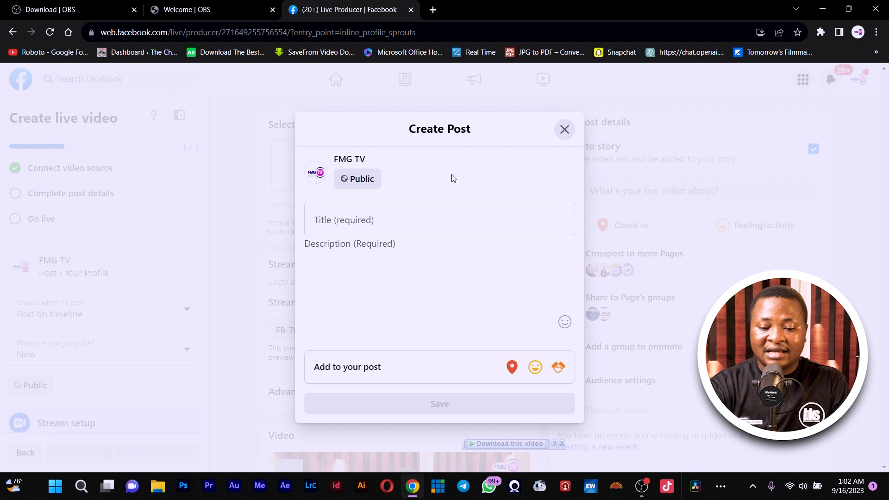
{"action": "left_click", "coordinate": [385, 214]}
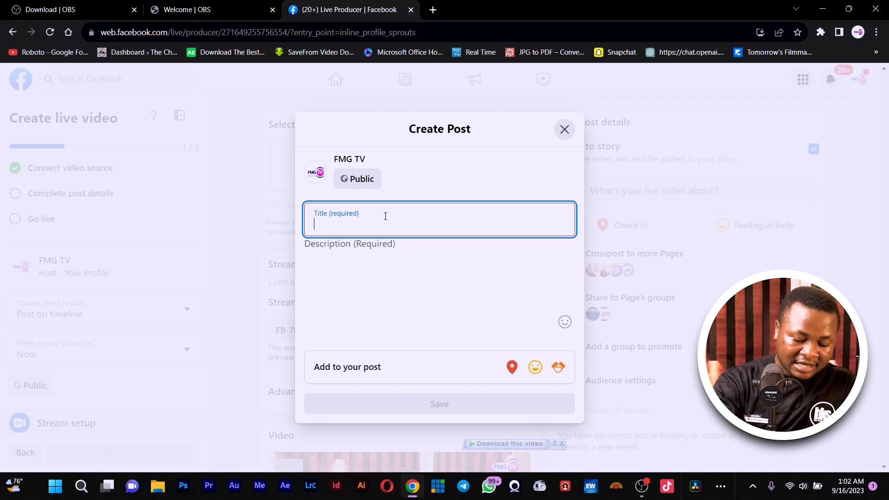
{"action": "type", "text": "OBS Beginner Tu"}
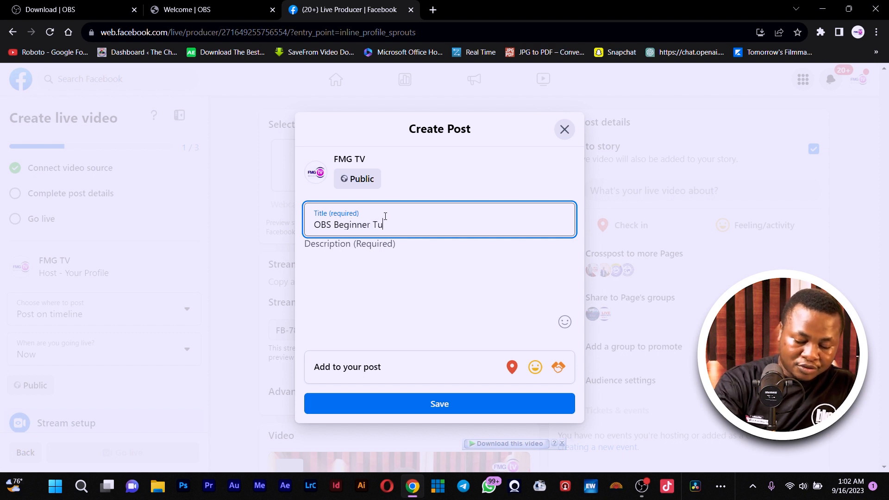
{"action": "type", "text": "torial"}
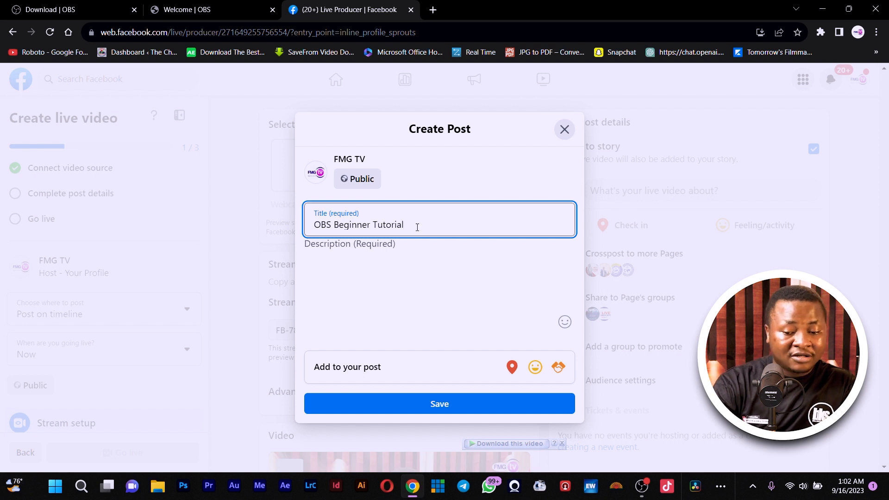
- Enter "Demonstrational Video" as the live video post's description, keeping the wording despite the spelling suggestion
{"action": "left_click", "coordinate": [404, 250]}
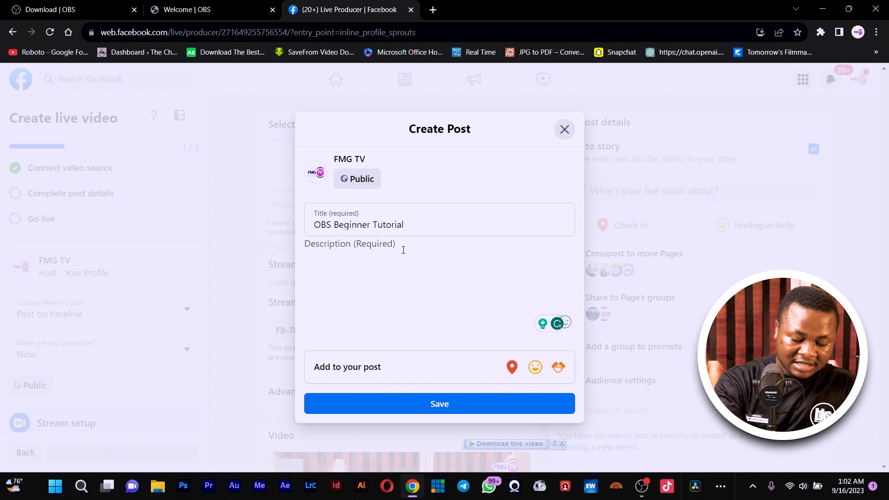
{"action": "type", "text": "des"}
{"action": "key", "text": "BackSpace"}
{"action": "type", "text": "mos"}
{"action": "key", "text": "BackSpace"}
{"action": "key", "text": "BackSpace"}
{"action": "key", "text": "BackSpace"}
{"action": "key", "text": "BackSpace"}
{"action": "key", "text": "BackSpace"}
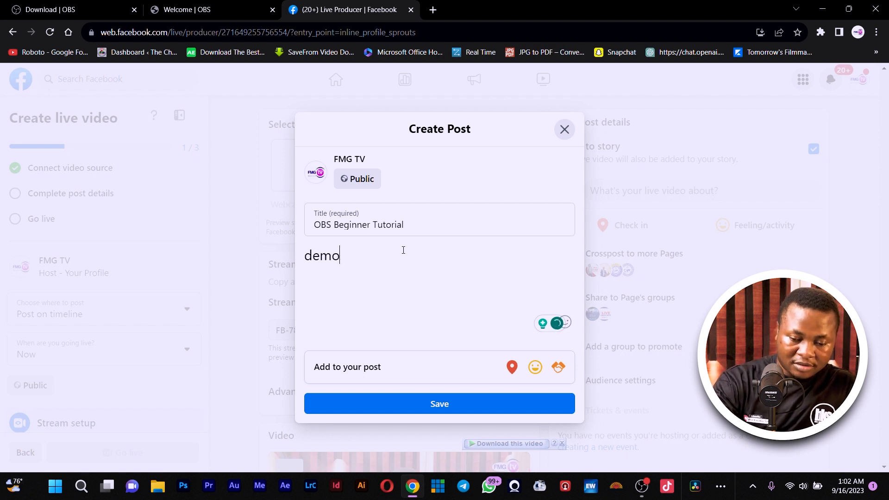
{"action": "type", "text": "Demonstrat"}
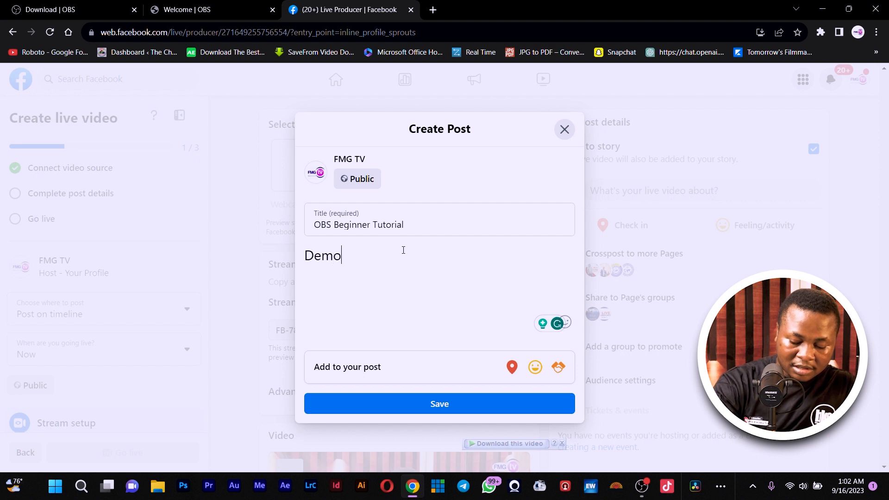
{"action": "type", "text": "i"}
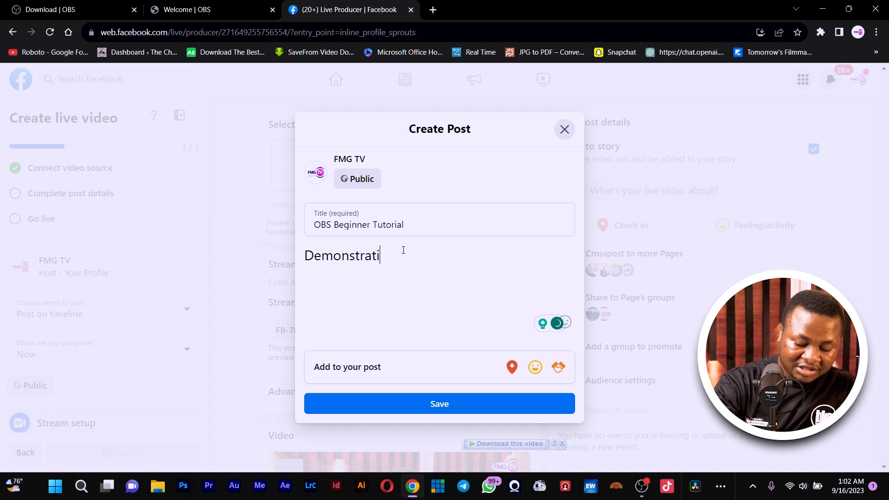
{"action": "type", "text": "onal Video"}
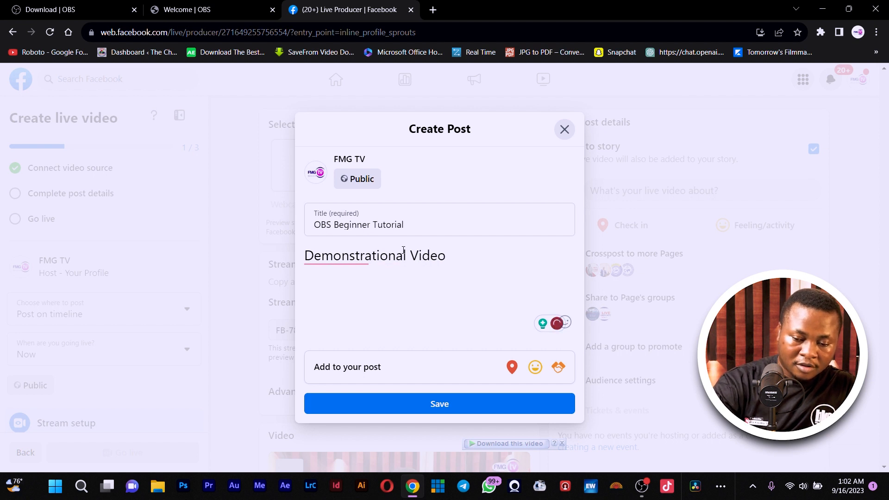
{"action": "right_click", "coordinate": [376, 257]}
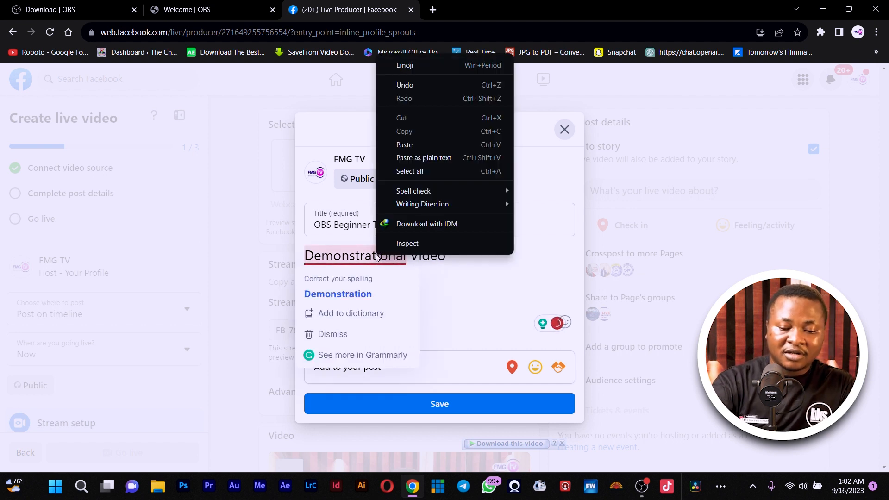
{"action": "left_click", "coordinate": [433, 286]}
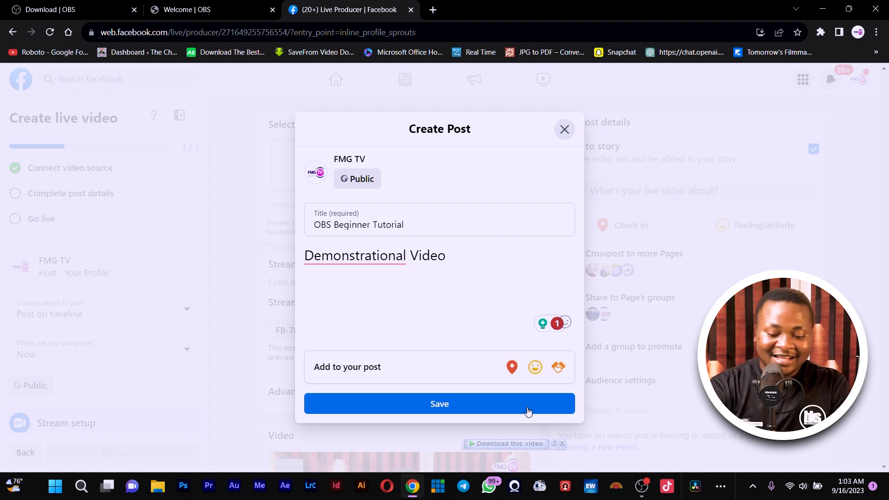
- Save the post details and start the live broadcast on the FMG TV page
{"action": "left_click", "coordinate": [433, 407]}
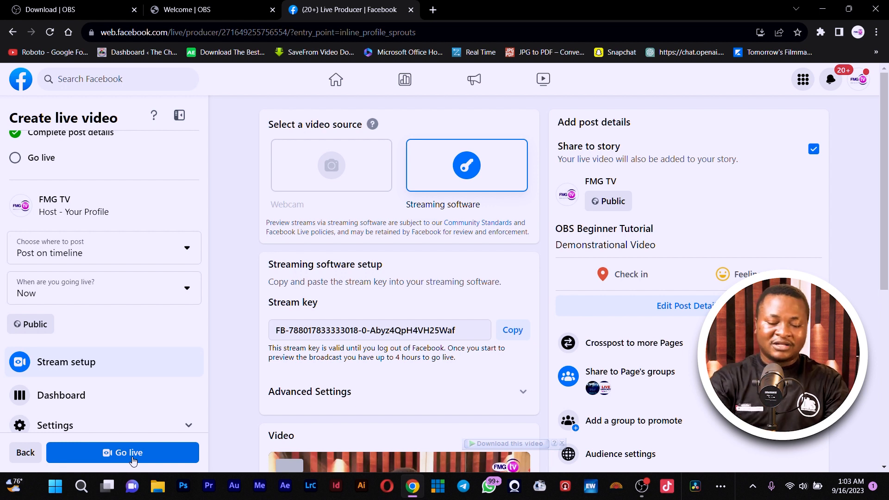
{"action": "left_click", "coordinate": [132, 456]}
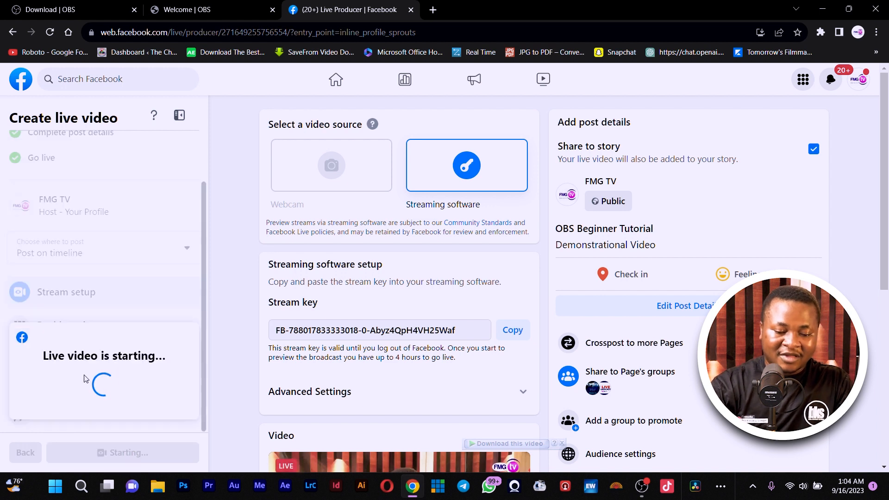